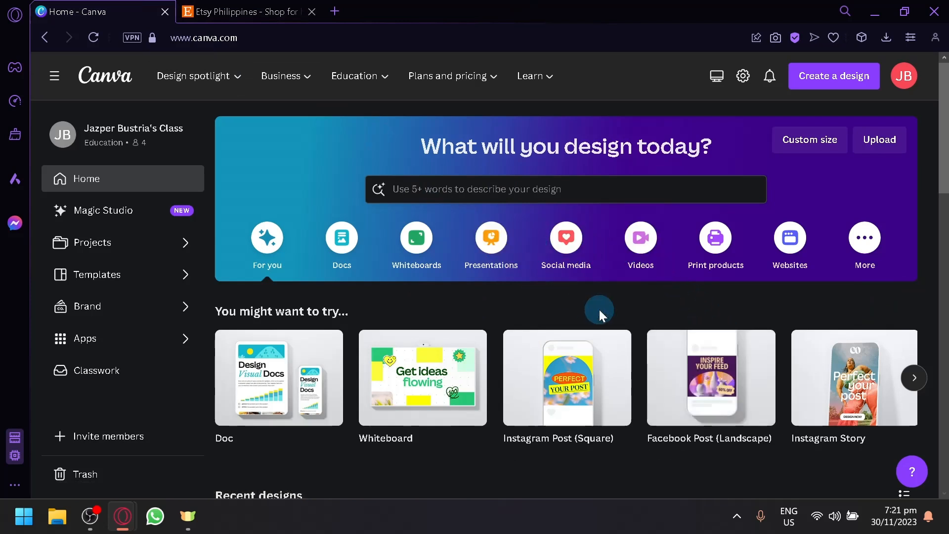
Step: Switch to the Etsy tab and scroll through the home page's recommended listings
click(230, 6)
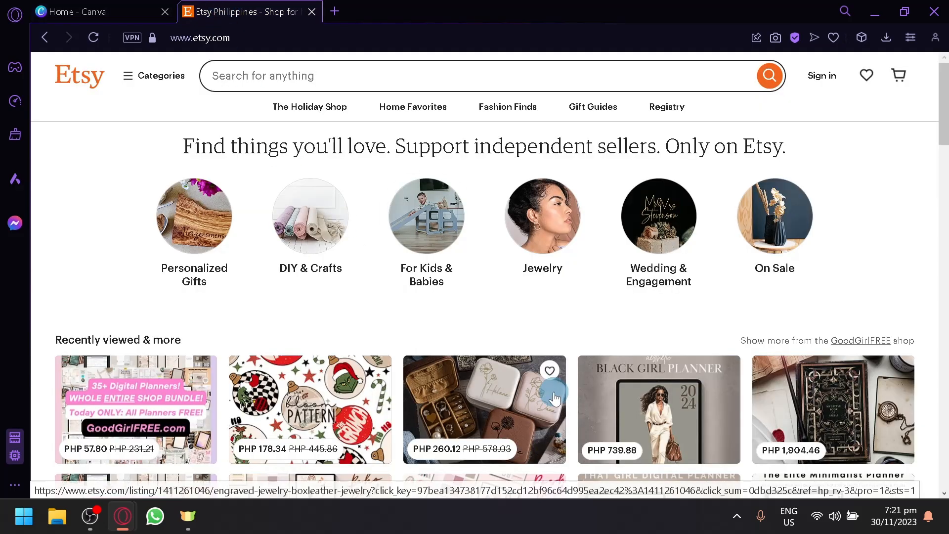
scroll(553, 393, down, 10)
scroll(553, 393, up, 9)
scroll(554, 395, down, 8)
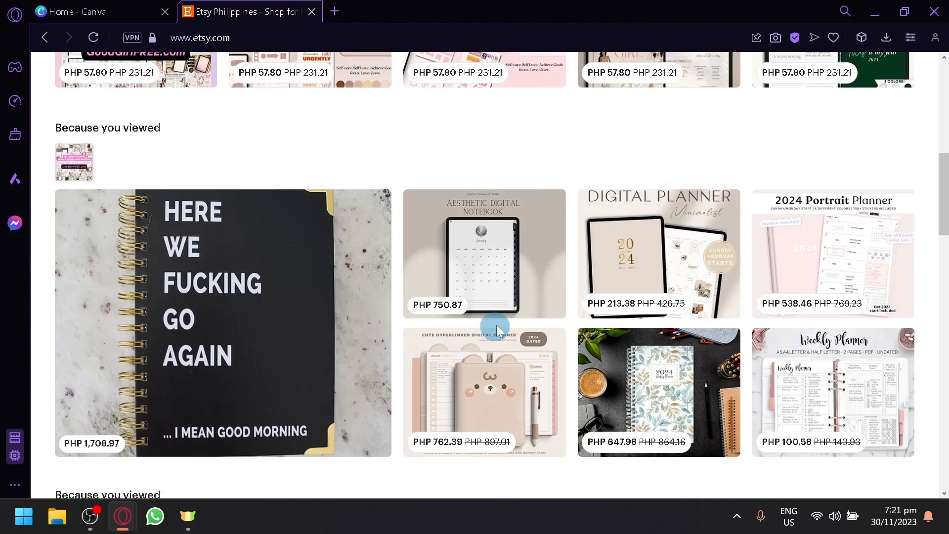
scroll(471, 274, up, 2)
scroll(471, 274, up, 8)
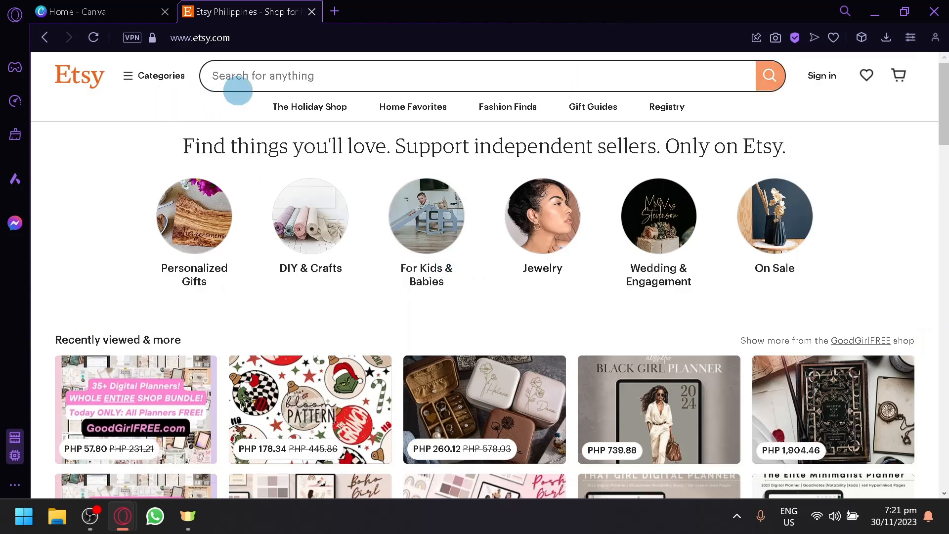
Step: Search Etsy for digital planner using the search suggestion
click(237, 89)
text(digi)
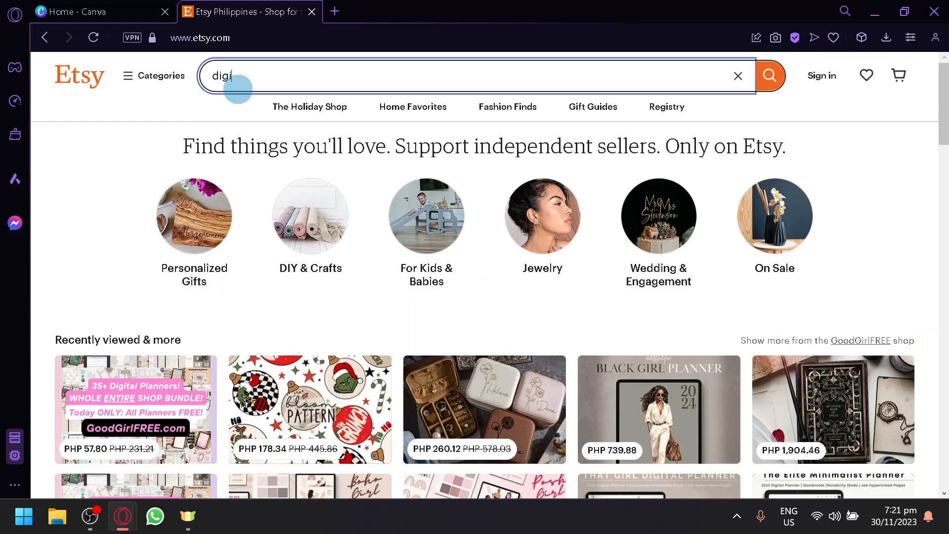
key(Down)
key(Return)
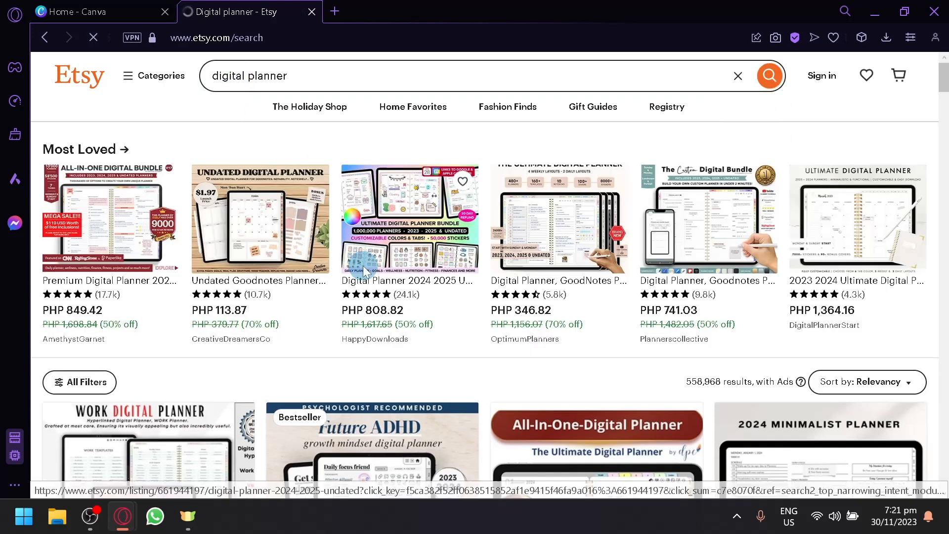
Step: Scroll through the digital planner results and open the ADHD Digital Planner listing
scroll(364, 271, down, 4)
scroll(364, 271, down, 4)
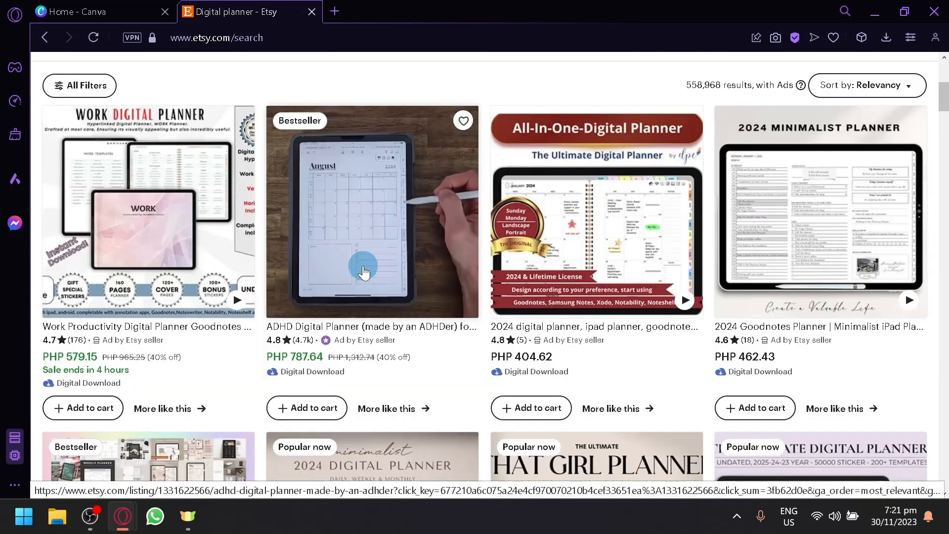
scroll(467, 324, down, 4)
scroll(468, 324, up, 4)
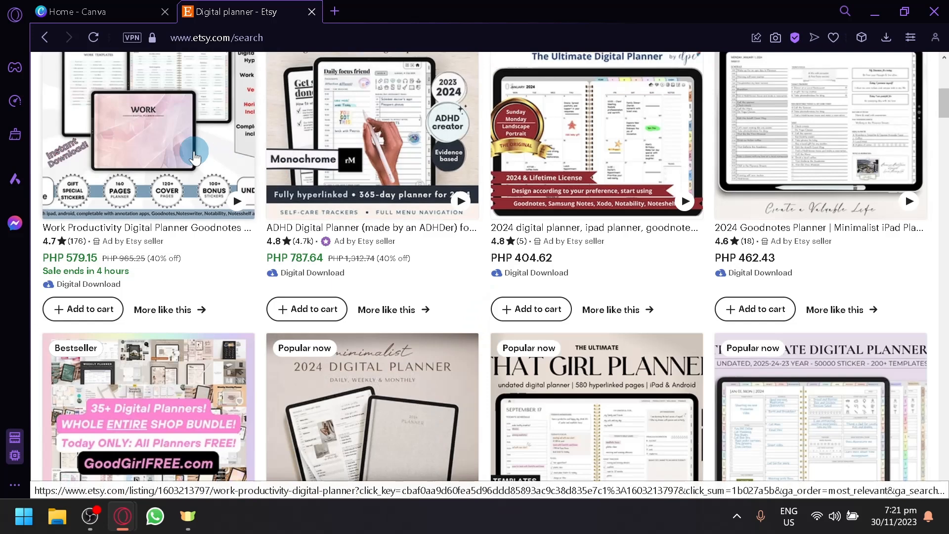
mouse_move(397, 129)
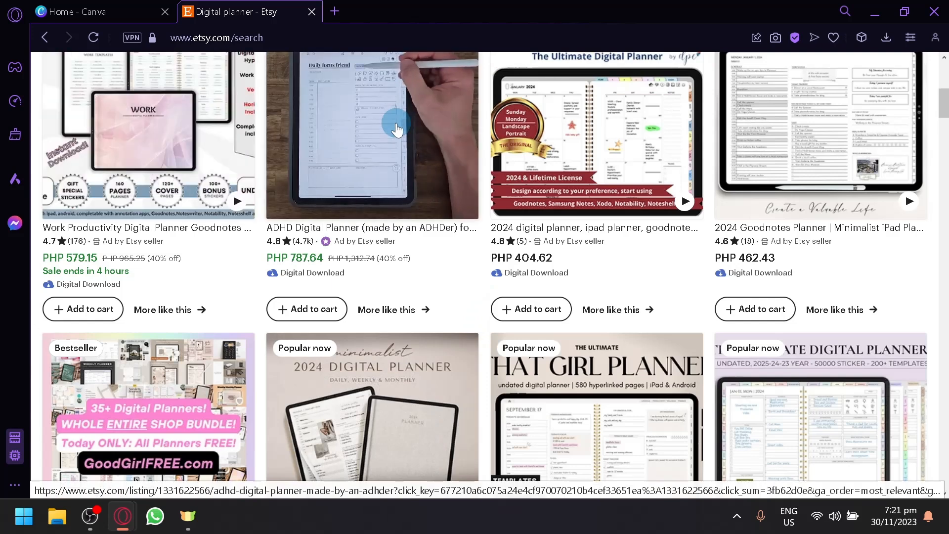
click(397, 129)
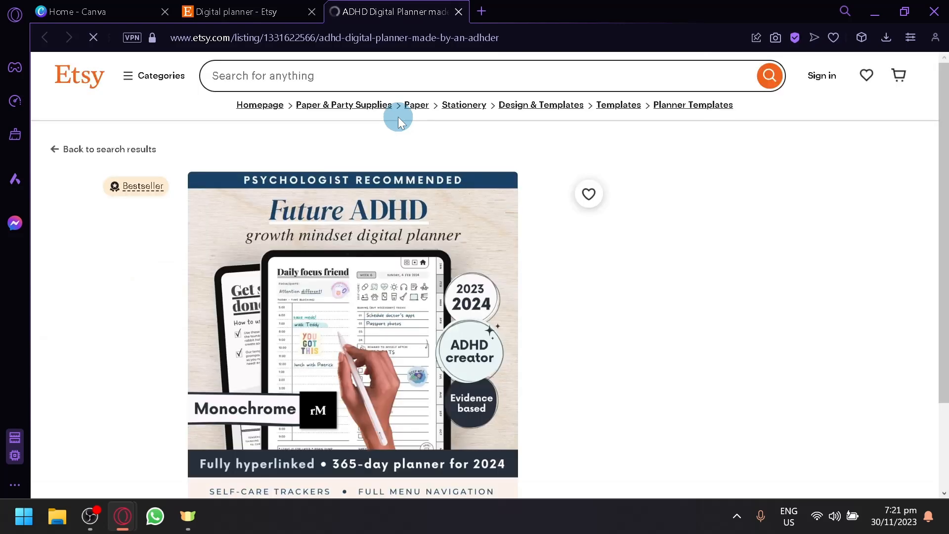
Step: Examine the listing's preview images and reviews, enlarging the 240-pages preview and closing it
scroll(467, 218, down, 2)
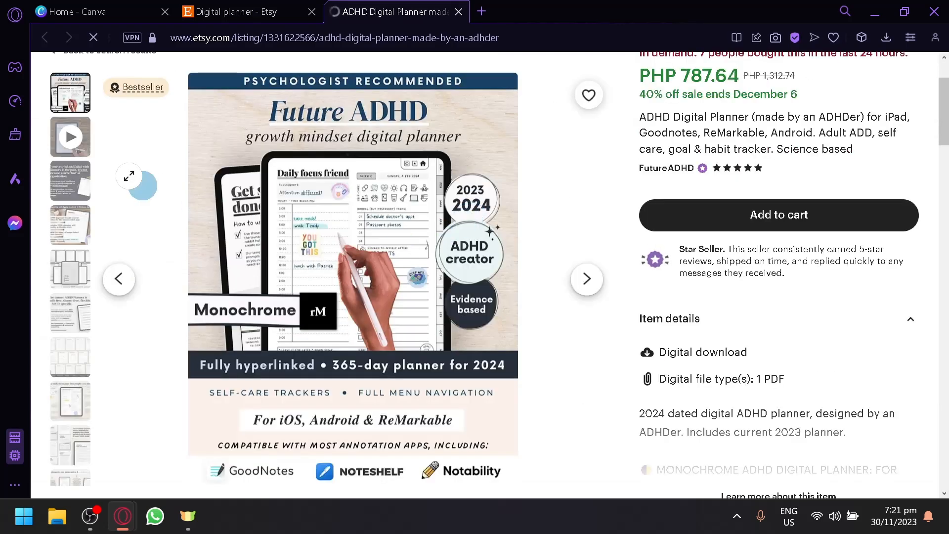
click(69, 212)
click(88, 322)
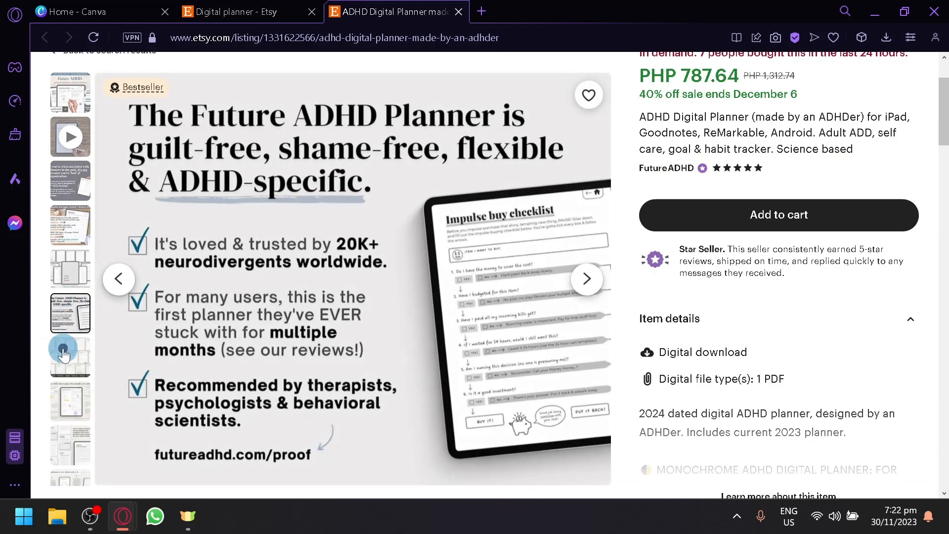
click(63, 352)
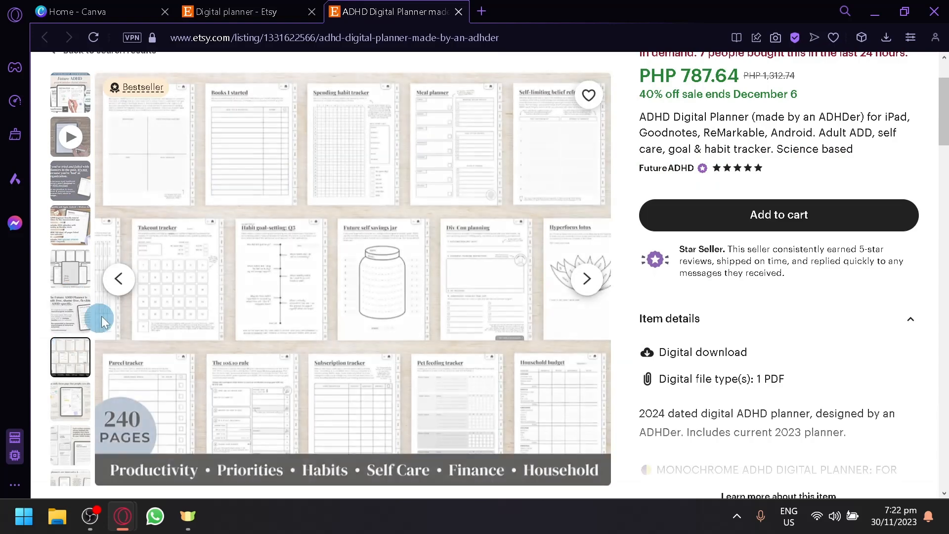
scroll(537, 333, down, 4)
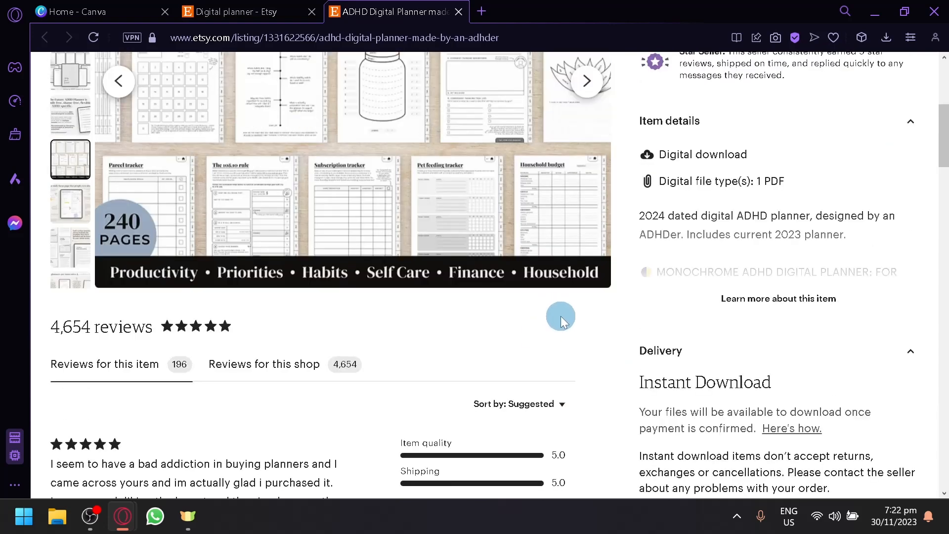
scroll(561, 316, down, 6)
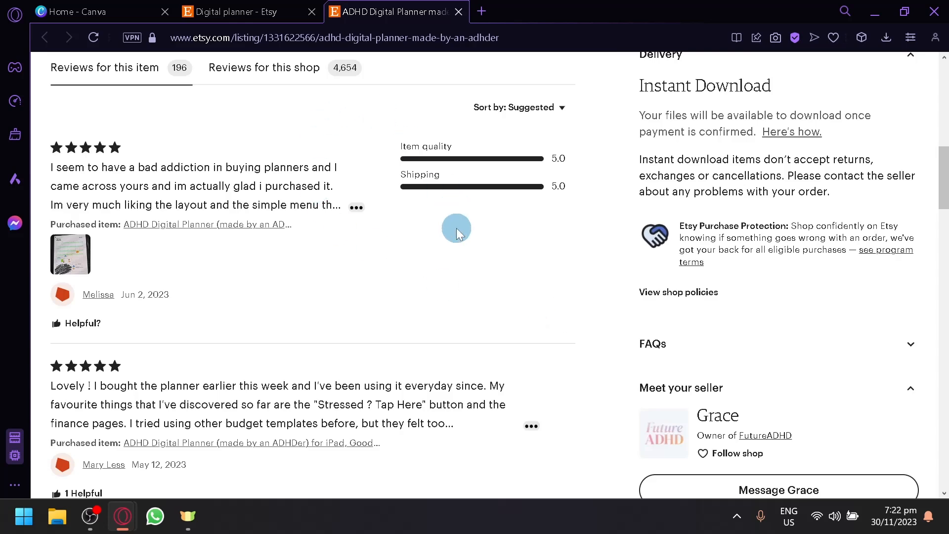
scroll(455, 227, up, 10)
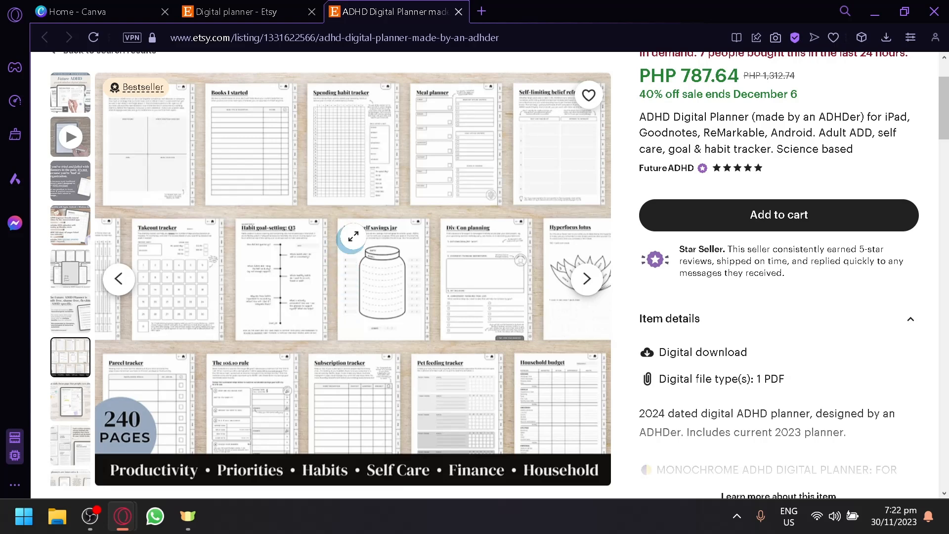
click(363, 243)
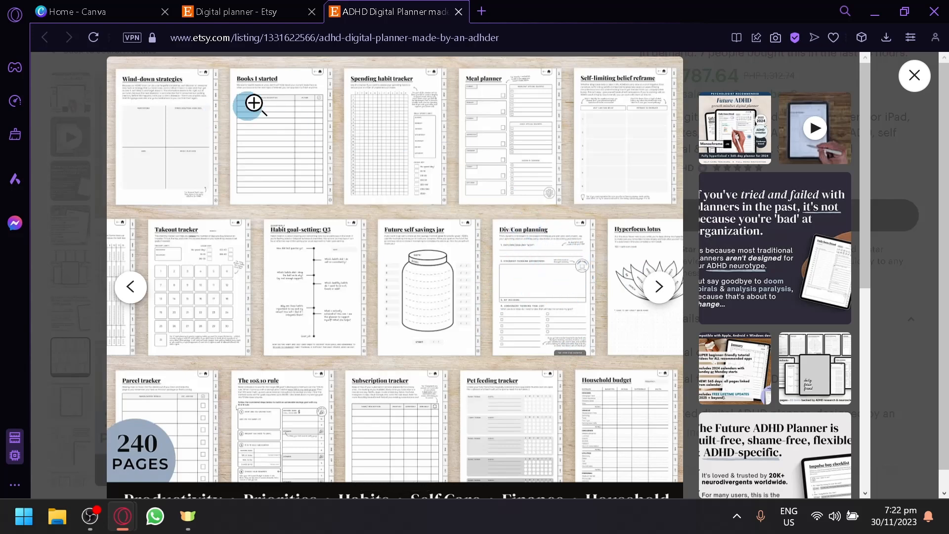
click(914, 76)
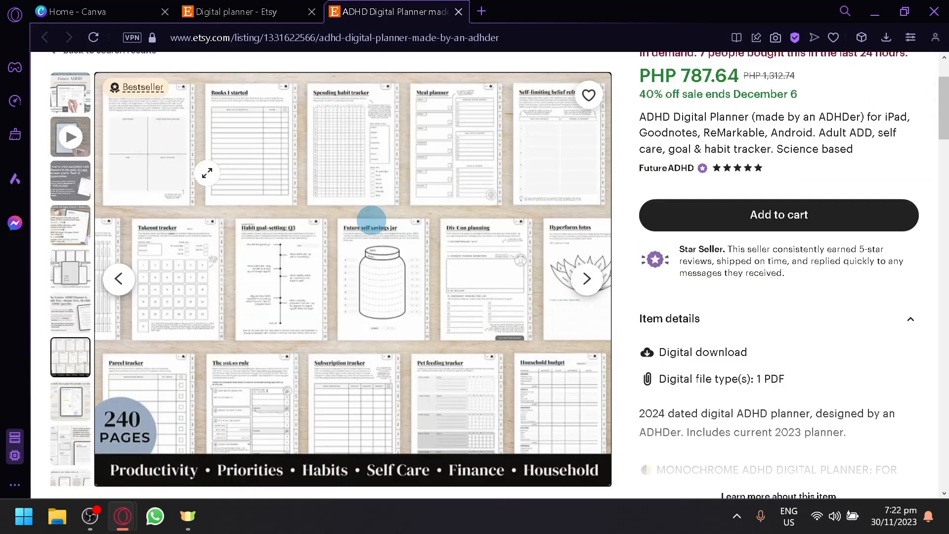
Step: Return to the search results and scroll through more digital planner listings
scroll(370, 220, up, 2)
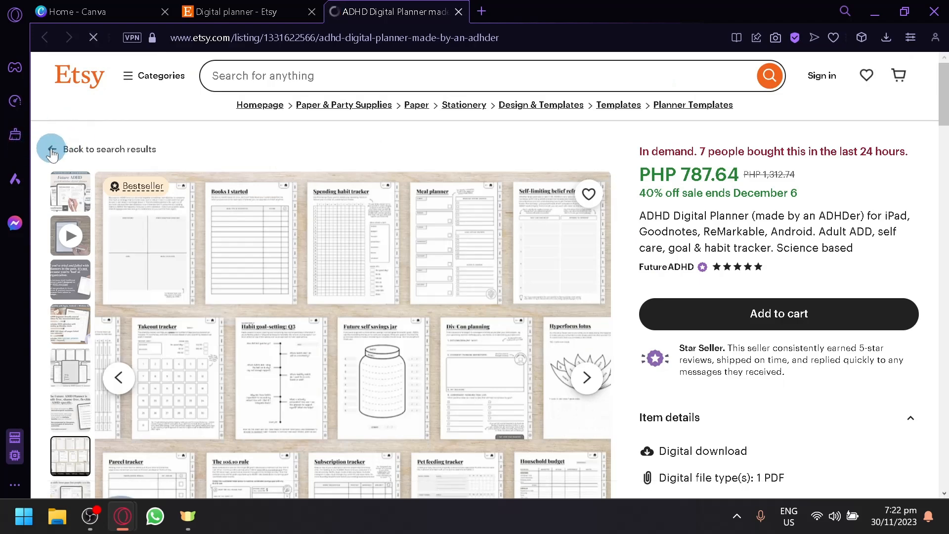
click(68, 148)
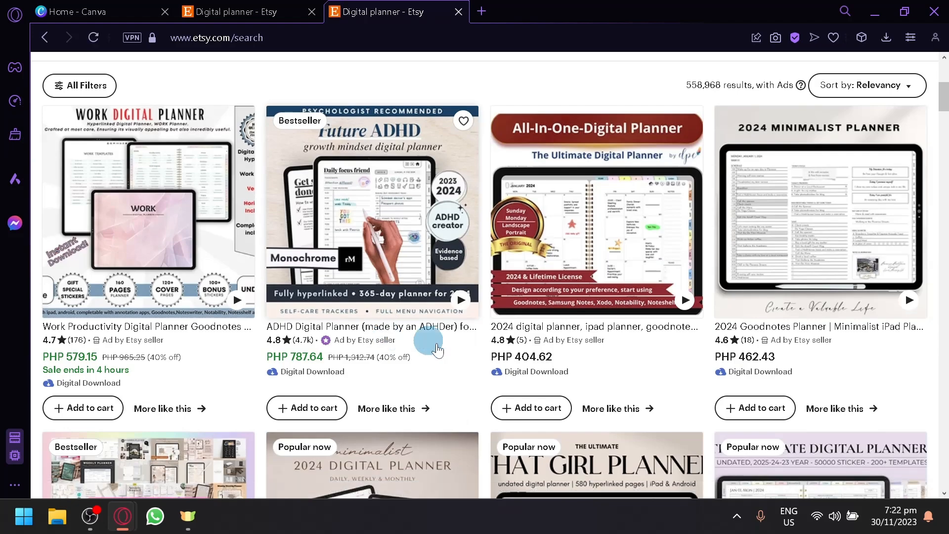
scroll(498, 395, down, 5)
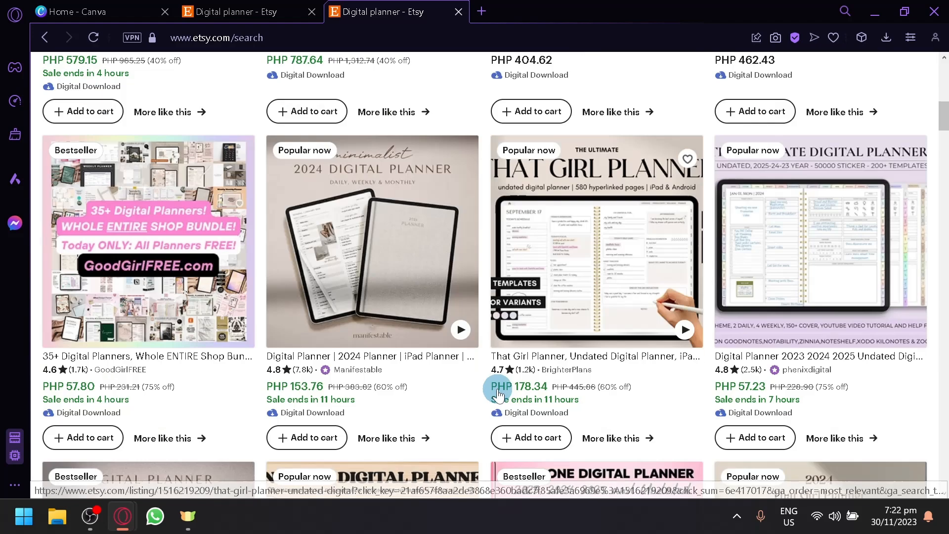
scroll(498, 395, down, 3)
scroll(498, 395, up, 5)
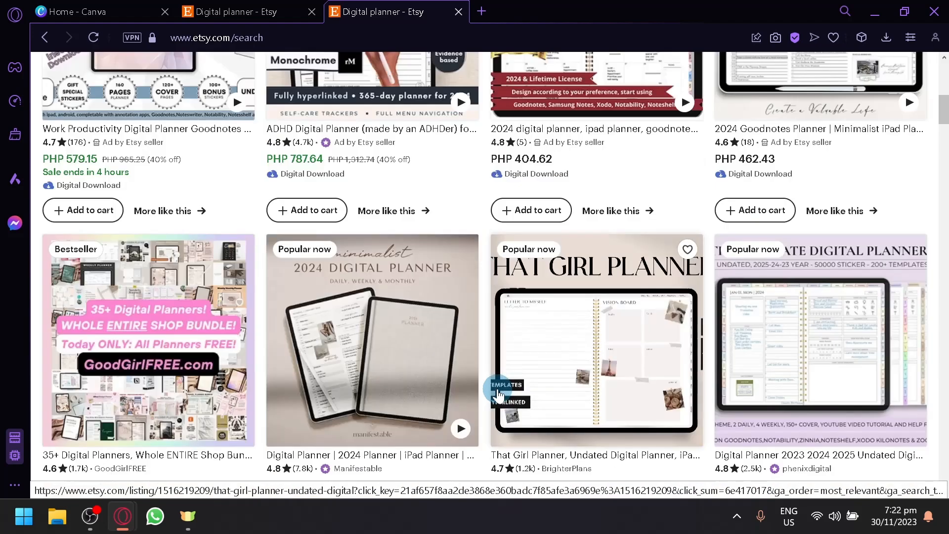
scroll(388, 348, up, 4)
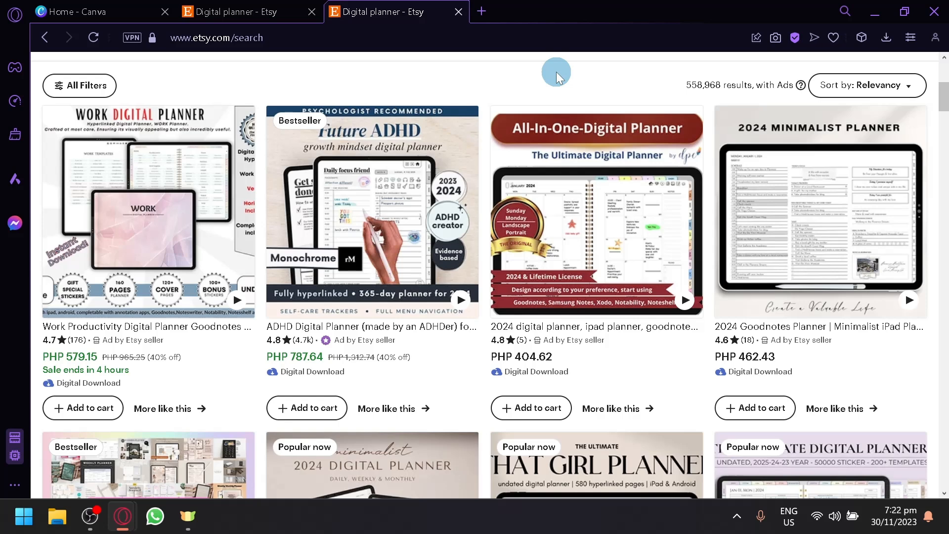
Step: Switch to the Canva home tab and search its templates for digital planner
click(107, 7)
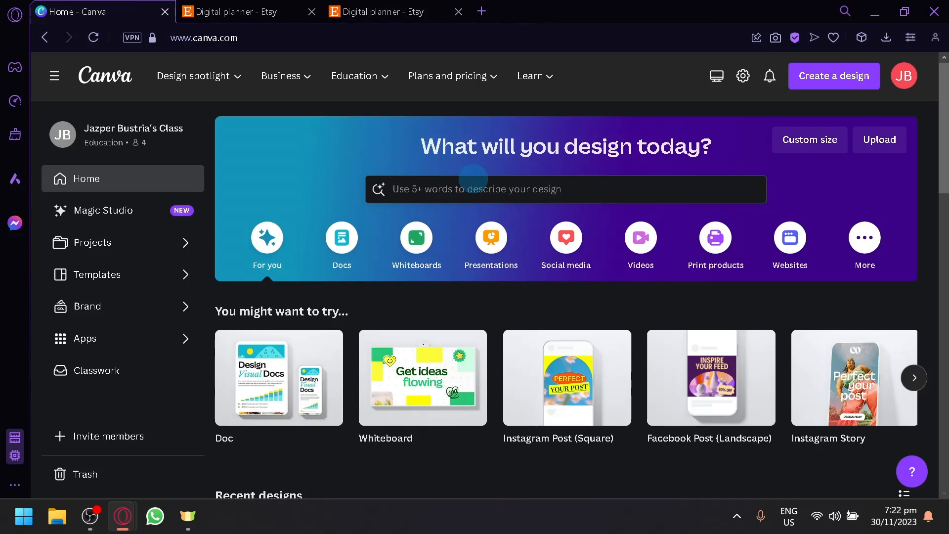
click(483, 188)
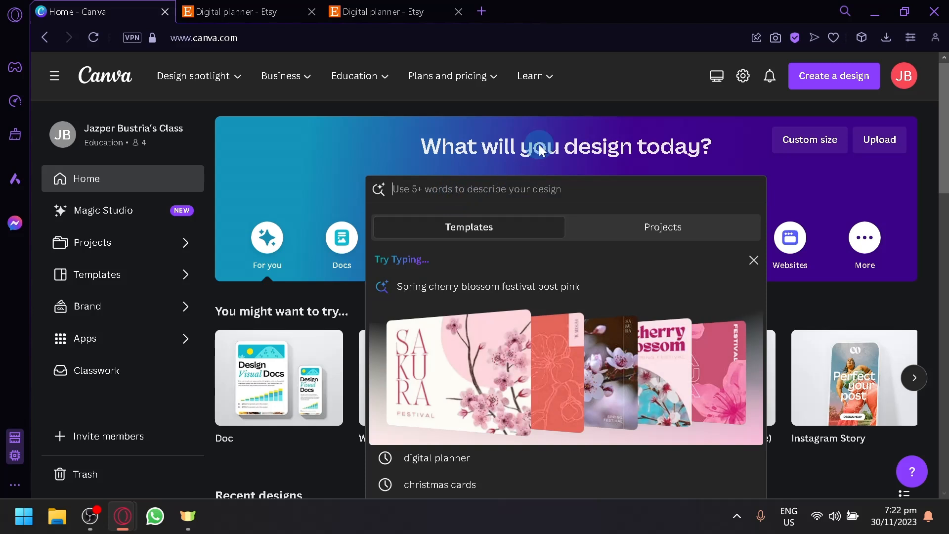
click(562, 112)
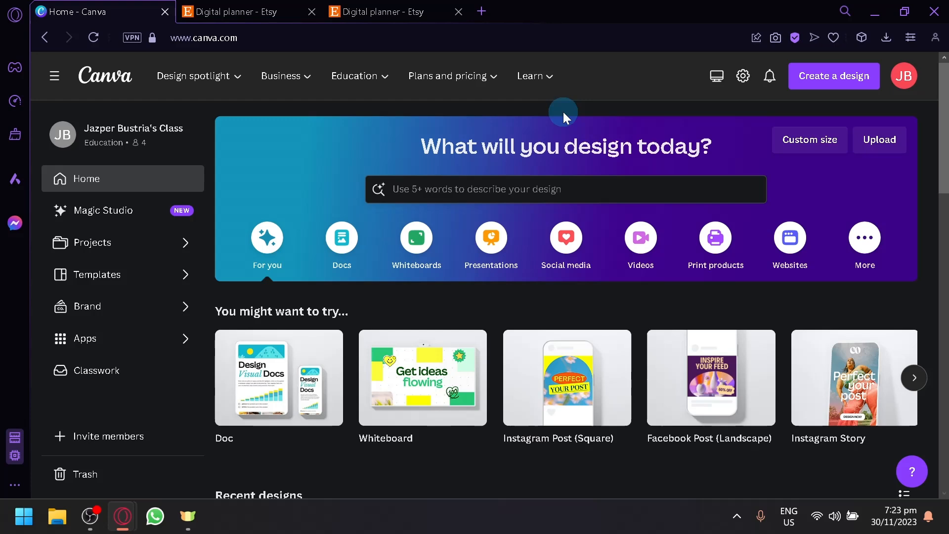
click(860, 75)
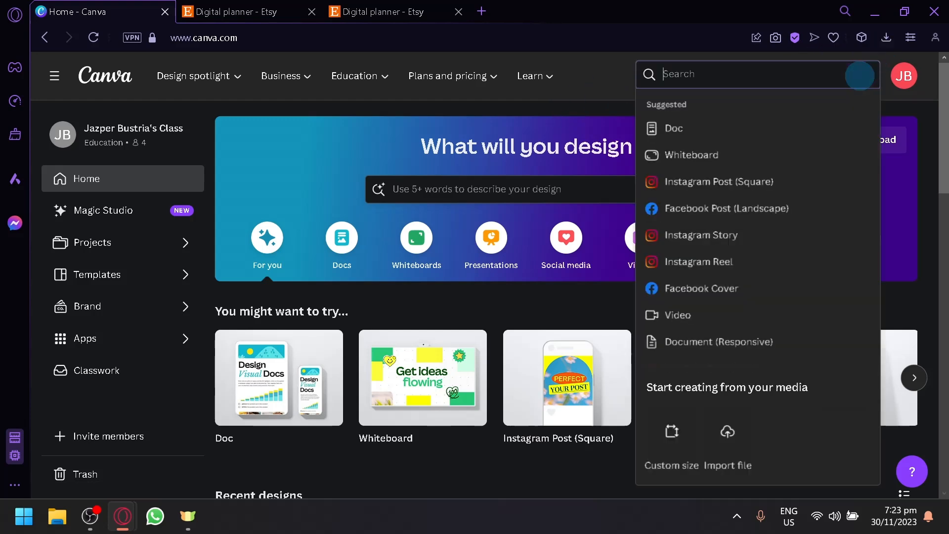
click(668, 437)
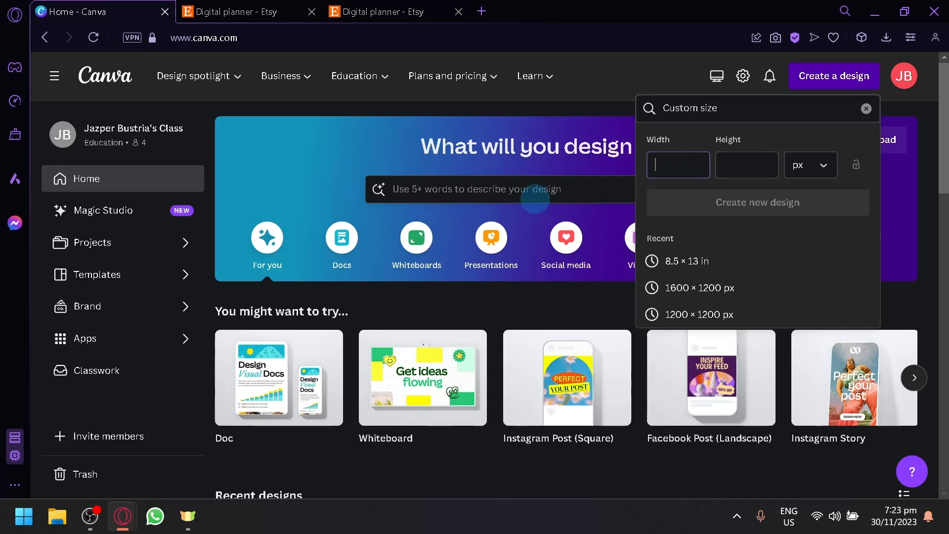
click(534, 190)
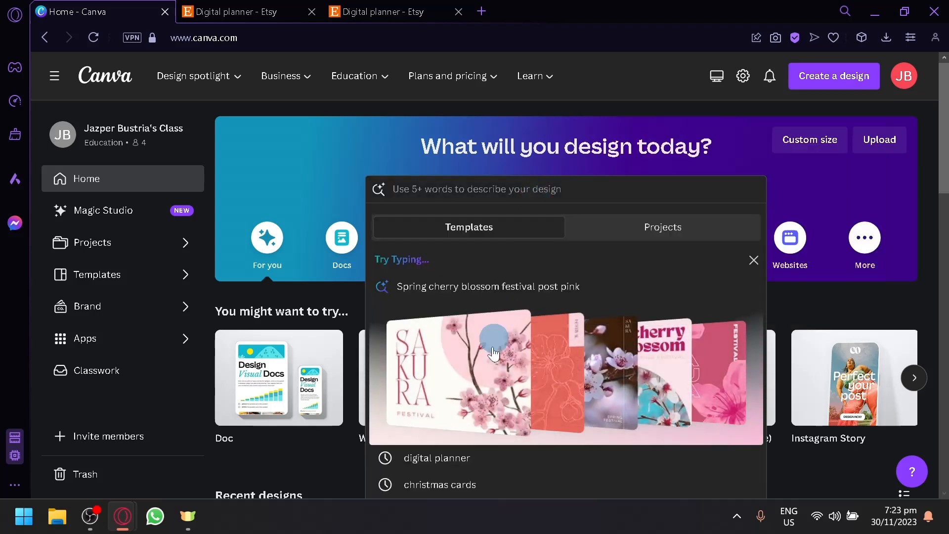
click(484, 458)
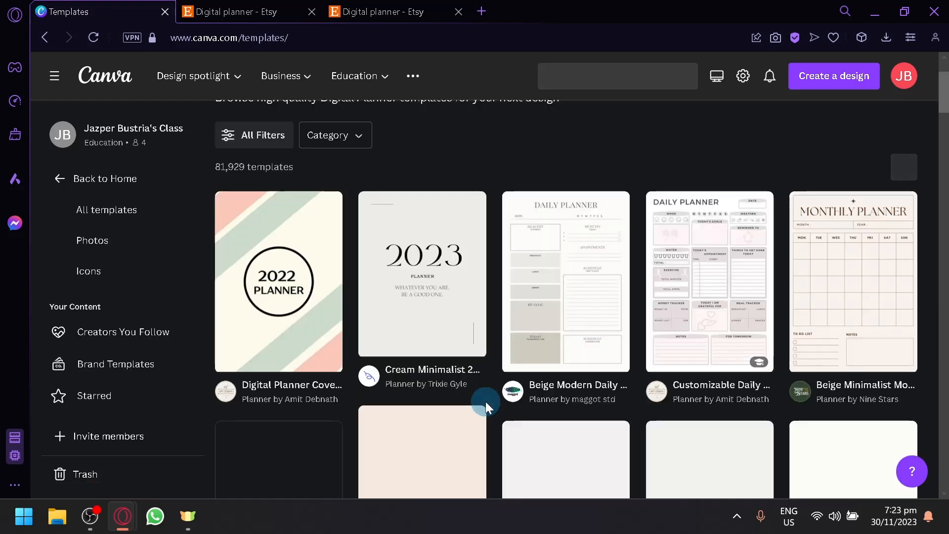
Step: Scroll through the digital planner templates and open the Beige daily Planner template
scroll(486, 401, down, 2)
scroll(485, 401, down, 6)
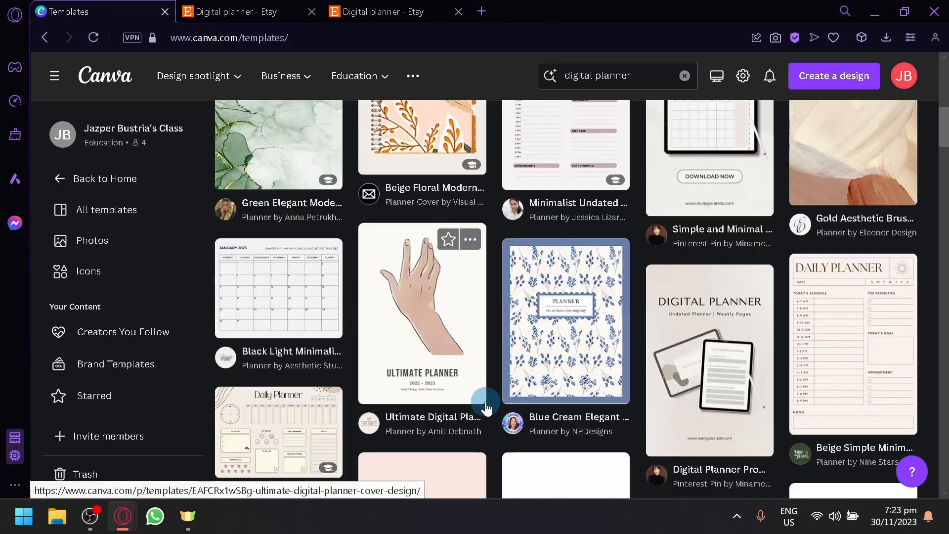
scroll(485, 405, up, 4)
scroll(485, 408, down, 10)
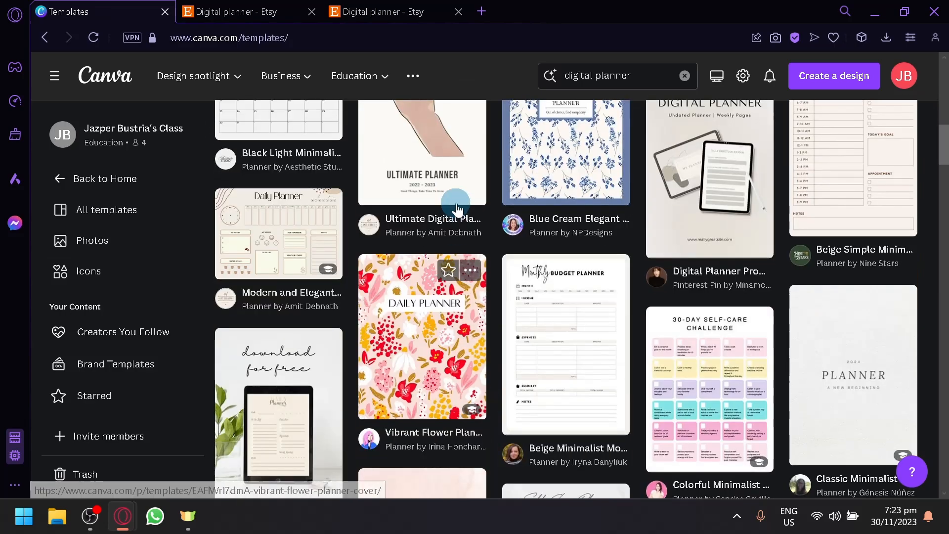
scroll(916, 383, up, 2)
scroll(915, 384, down, 2)
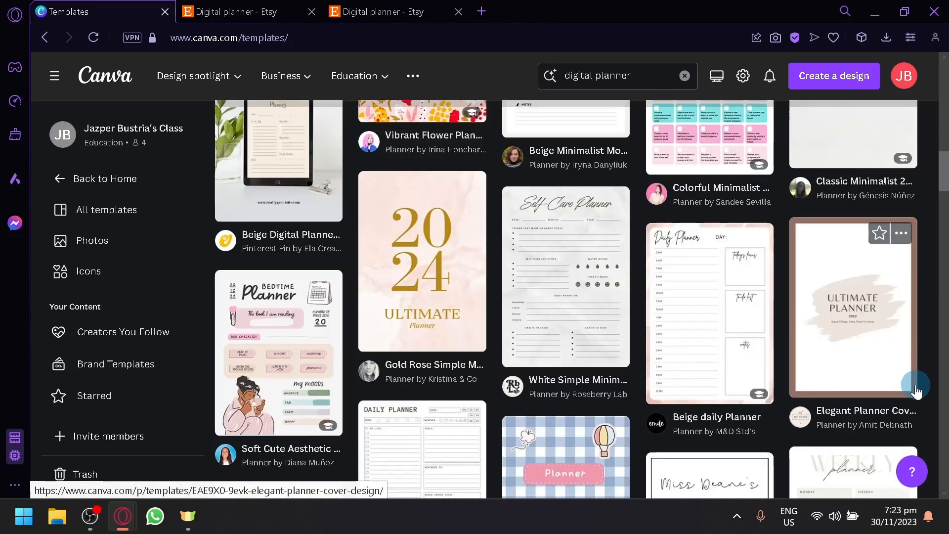
scroll(915, 390, down, 4)
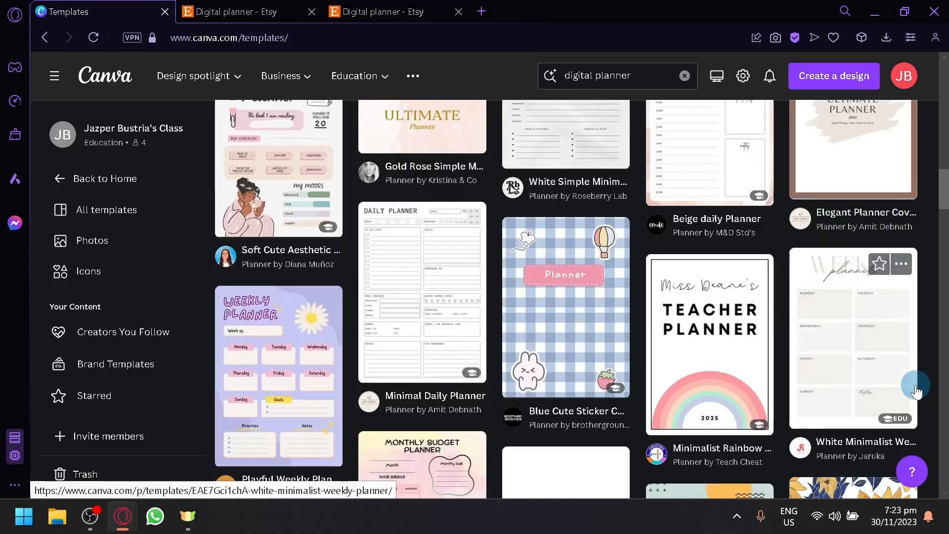
scroll(915, 388, up, 7)
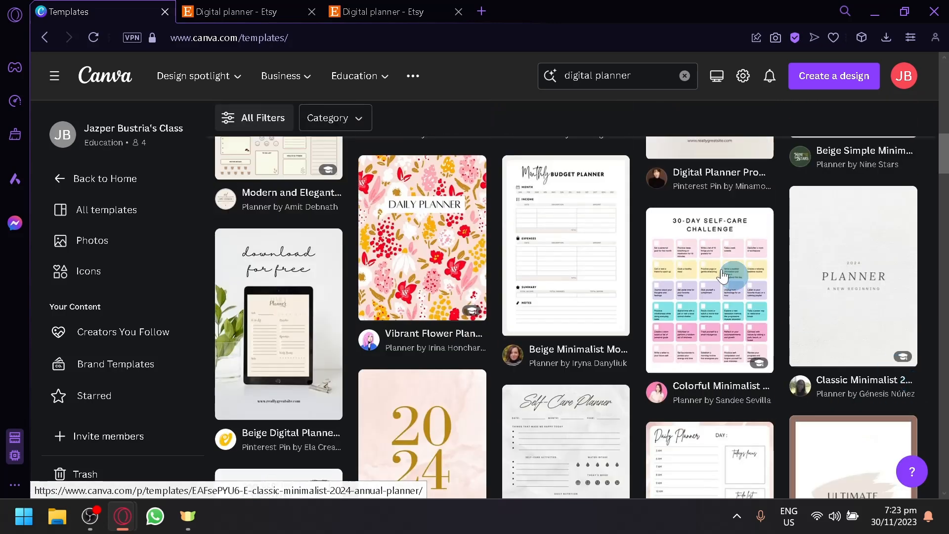
scroll(915, 384, down, 4)
click(712, 276)
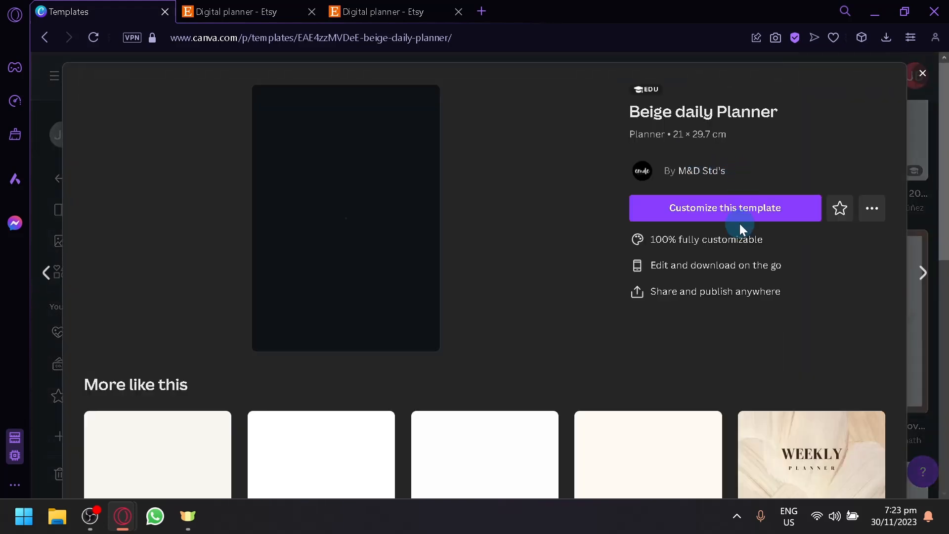
Step: Start customizing the Beige daily Planner template as a new design and close the templates tab
click(704, 221)
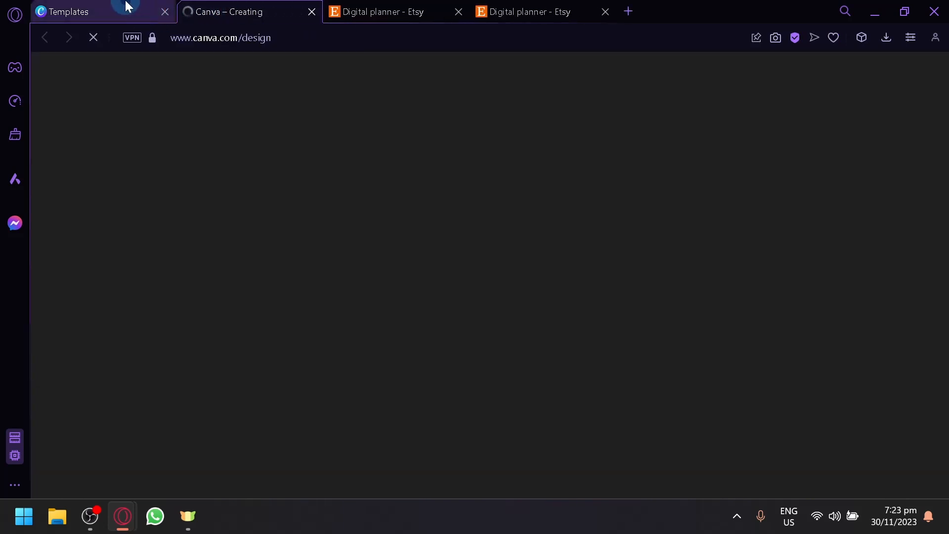
click(129, 10)
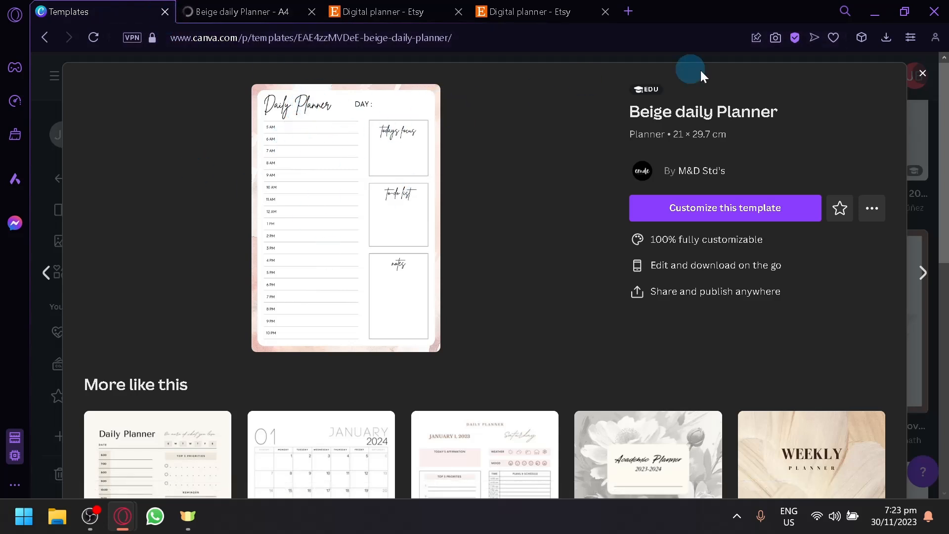
click(166, 13)
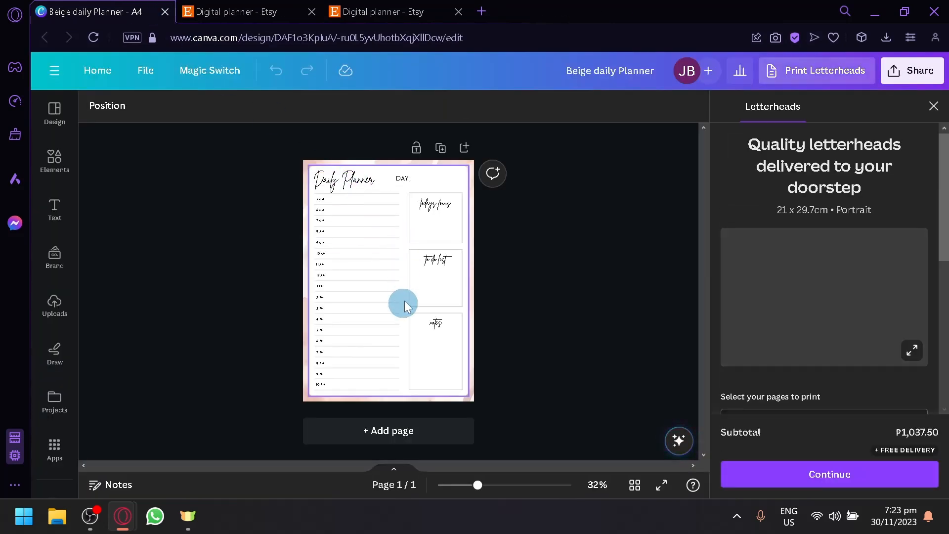
Step: Close the print offer panel, zoom into the page and look through the design's layers list
click(933, 107)
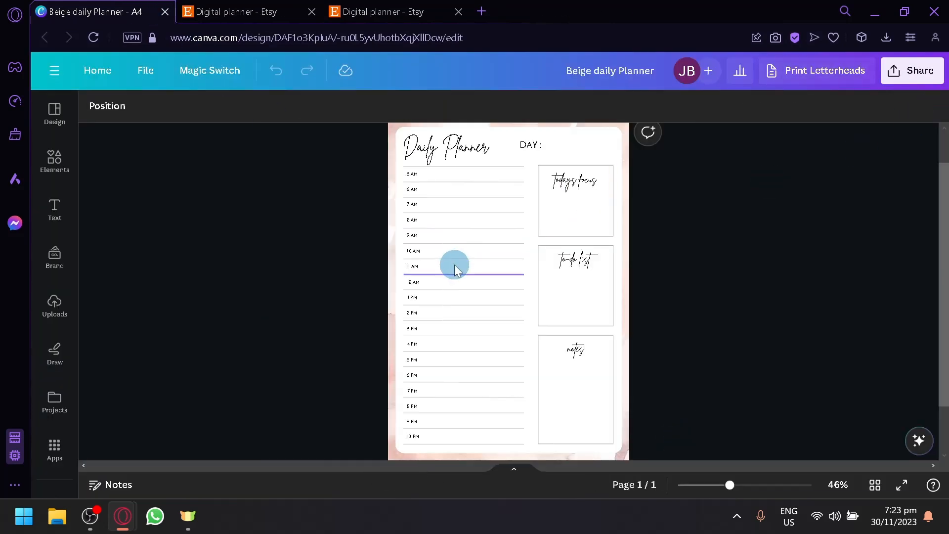
scroll(434, 234, up, 1)
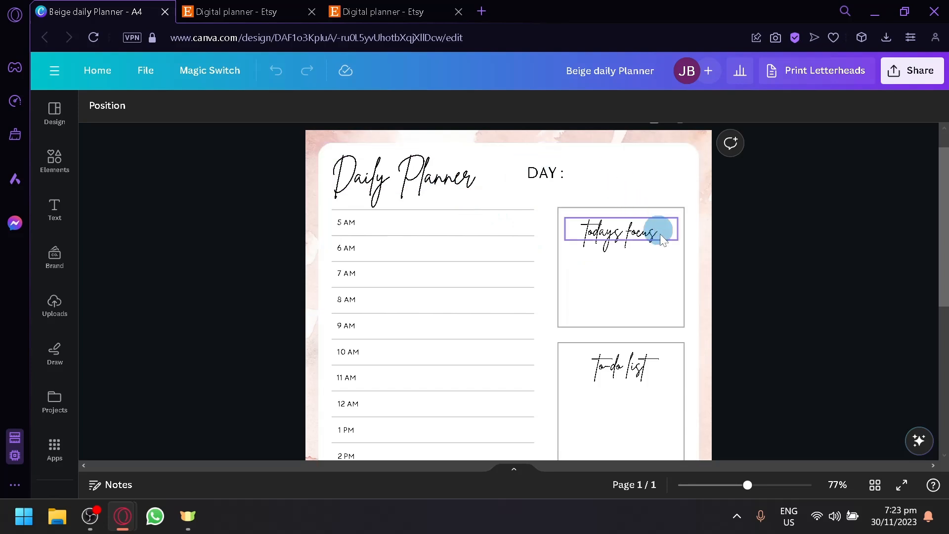
scroll(660, 247, down, 5)
scroll(618, 198, up, 5)
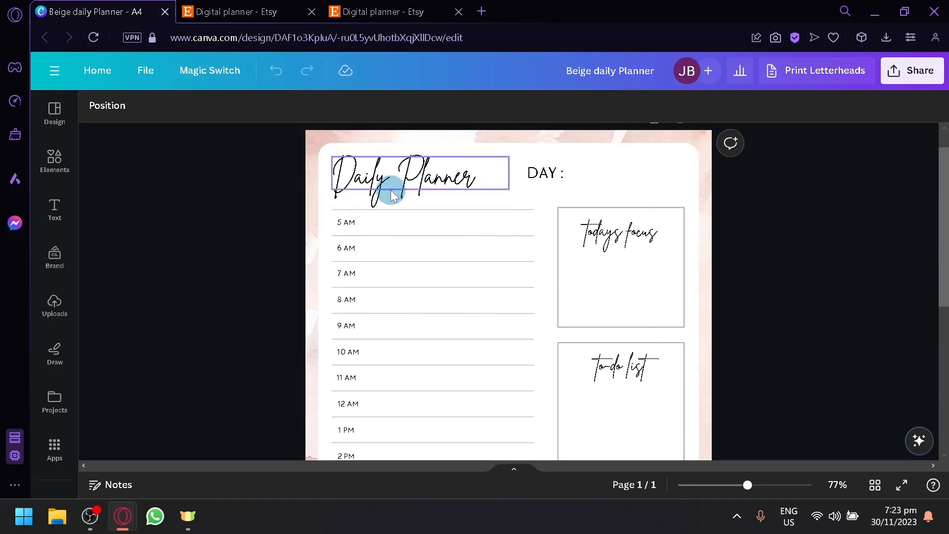
click(107, 106)
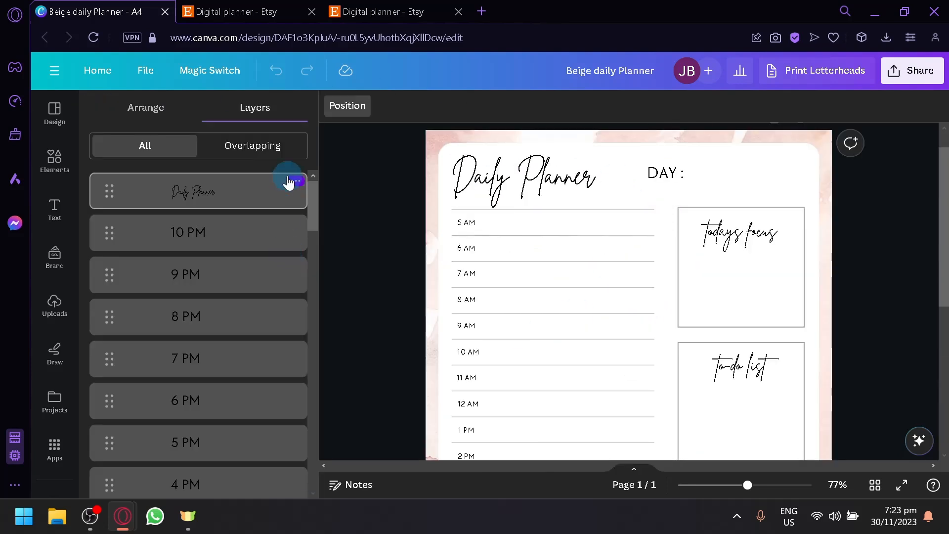
scroll(207, 359, down, 11)
scroll(212, 250, down, 8)
click(371, 254)
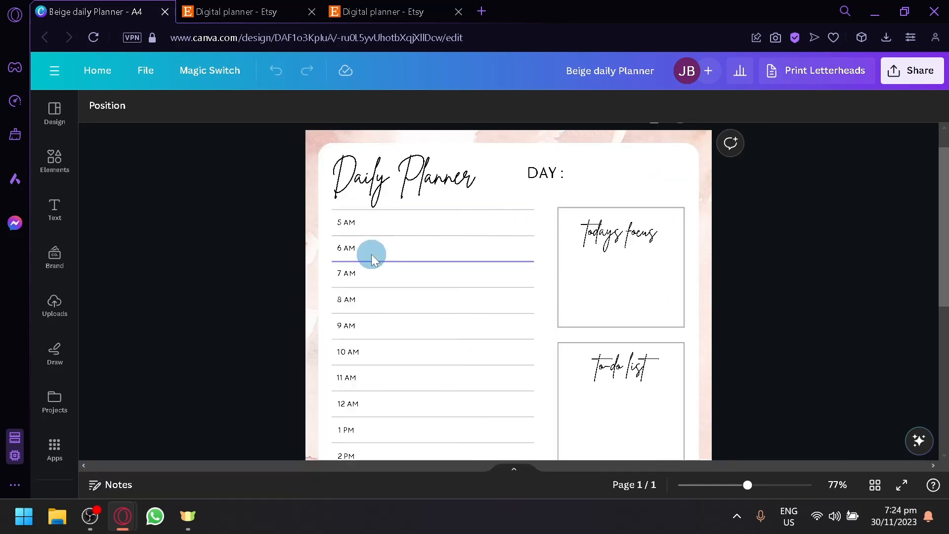
Step: Change the Daily Planner title text to Meal Plan
scroll(832, 242, down, 6)
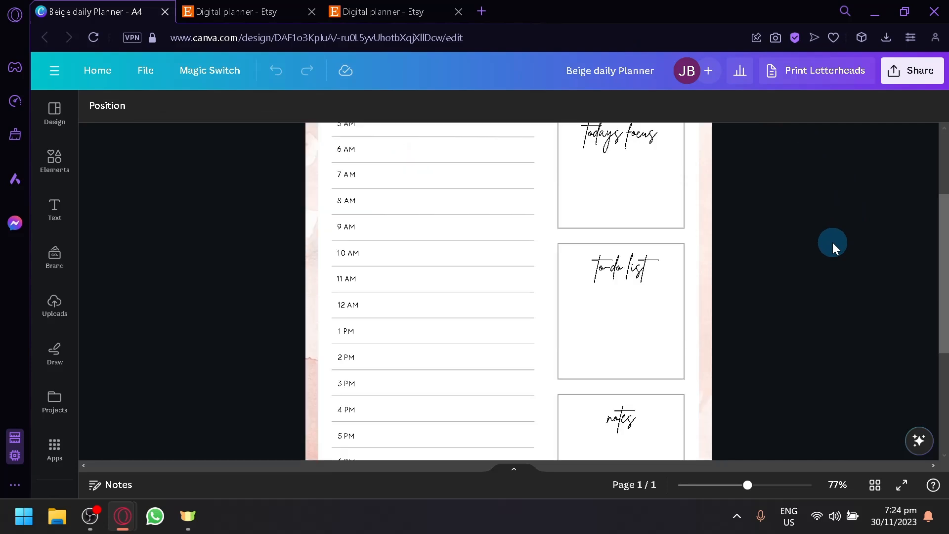
scroll(814, 233, up, 7)
click(418, 205)
click(417, 205)
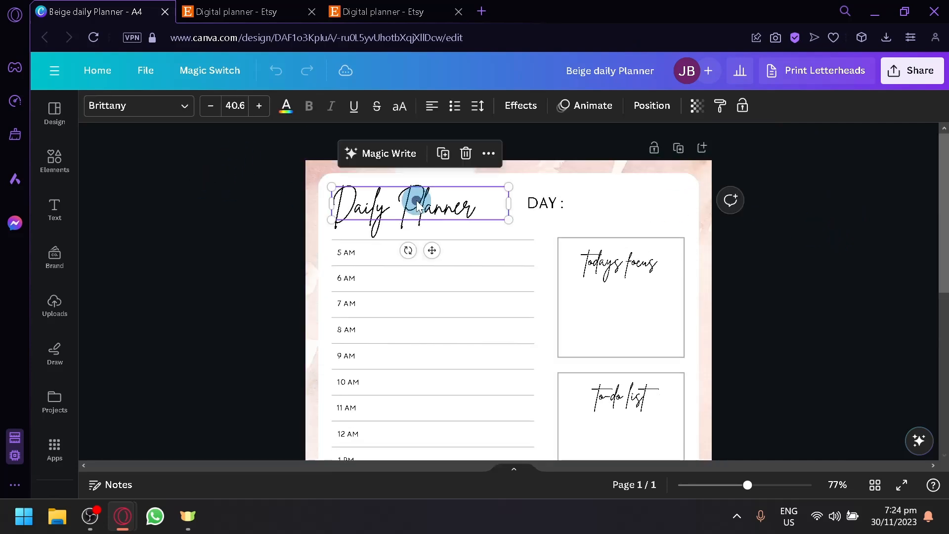
text(Me)
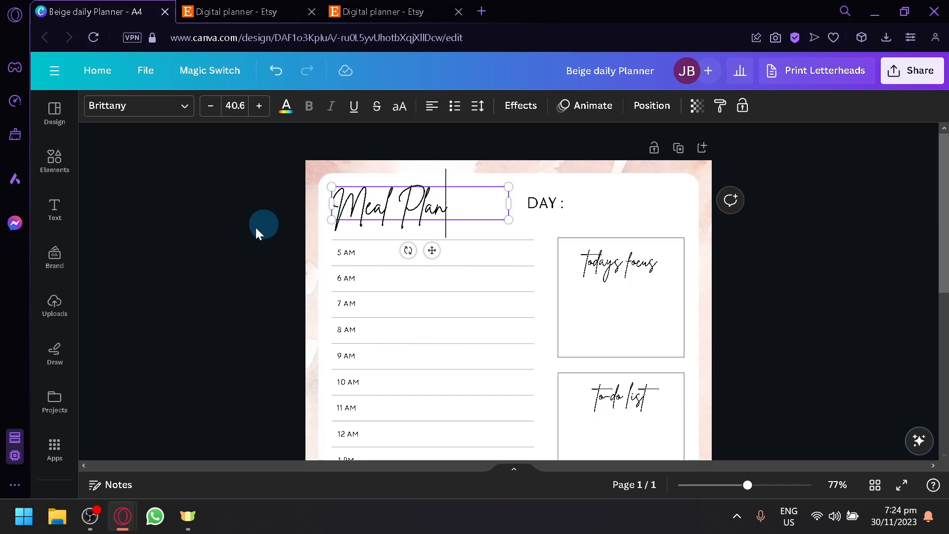
Step: Scroll over the whole planner page to review its time slots and boxes
click(239, 233)
scroll(330, 260, down, 4)
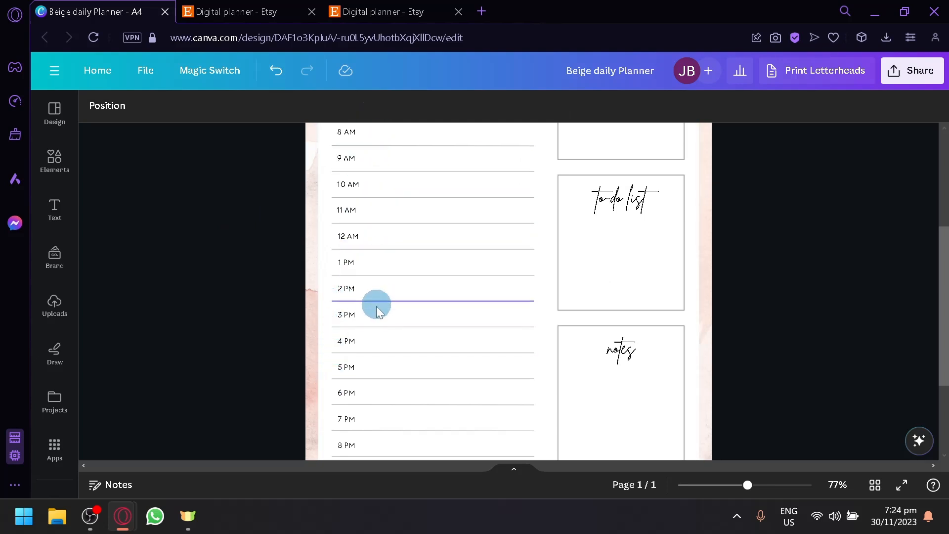
scroll(376, 303, down, 3)
scroll(387, 368, up, 7)
scroll(377, 356, down, 7)
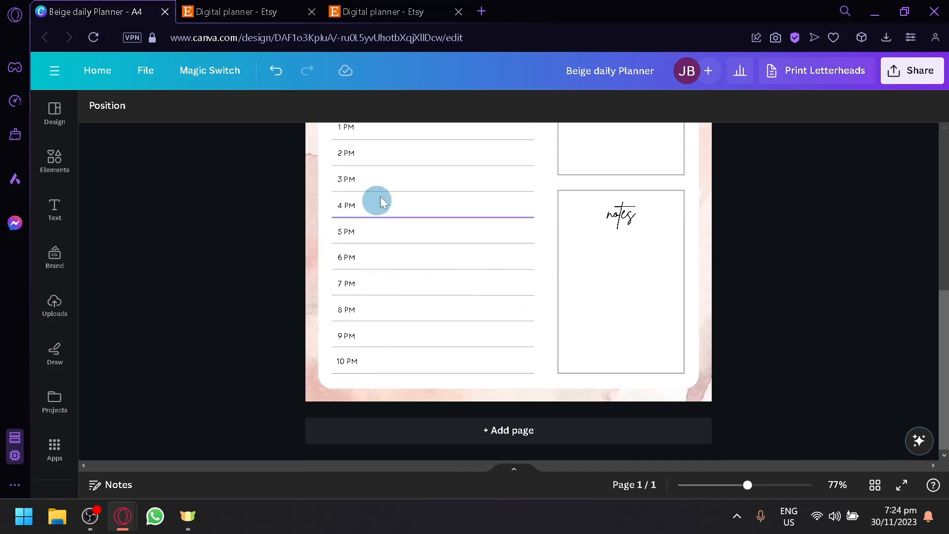
scroll(376, 213, up, 7)
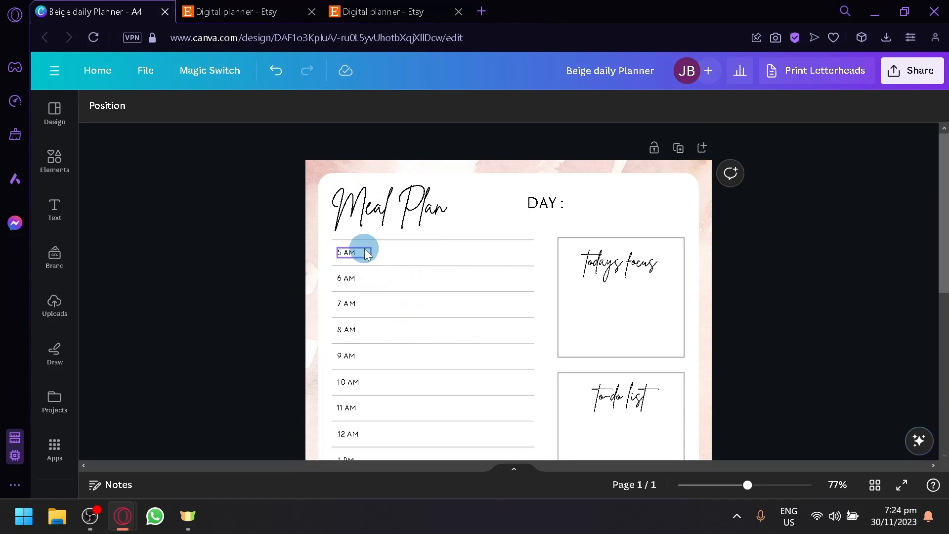
scroll(445, 340, down, 2)
scroll(493, 244, up, 2)
scroll(630, 223, down, 3)
scroll(630, 222, up, 2)
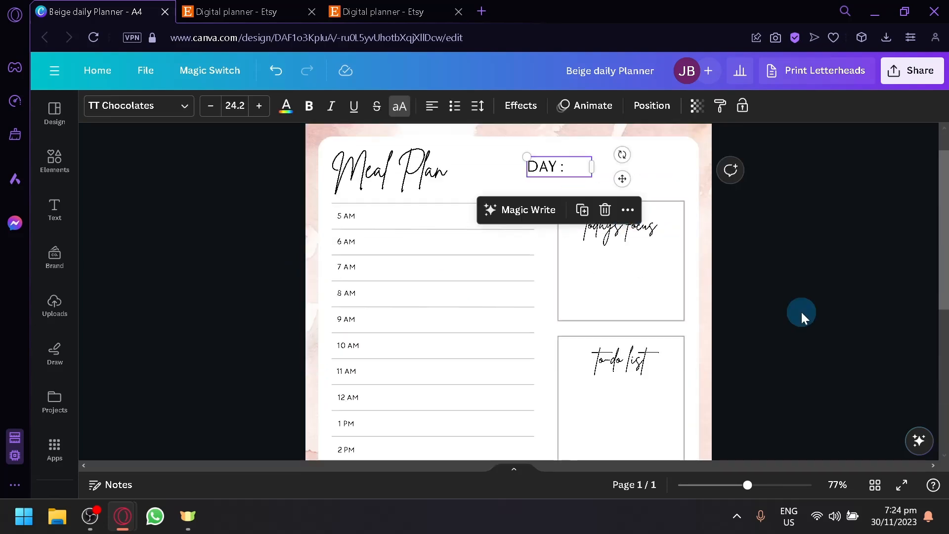
click(800, 311)
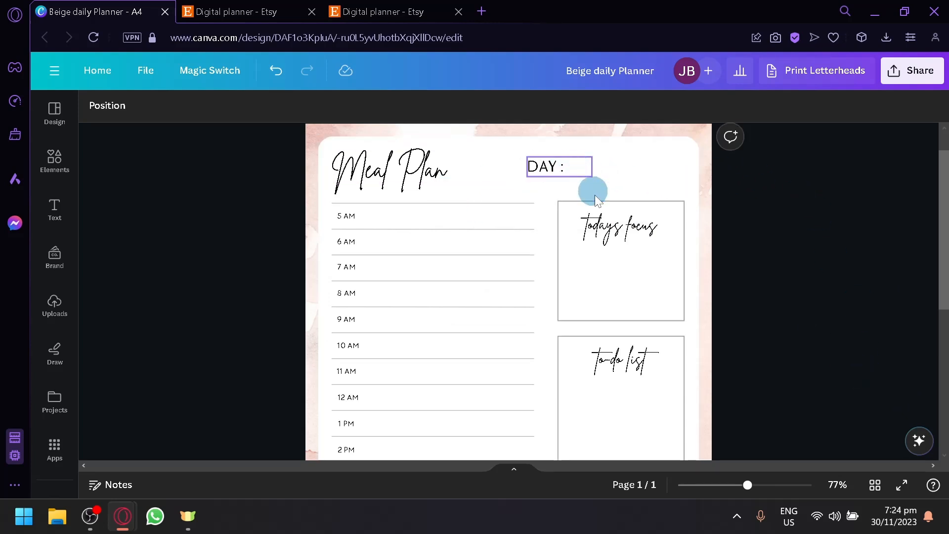
Step: Replace the todays focus heading with Today's dessert
click(624, 229)
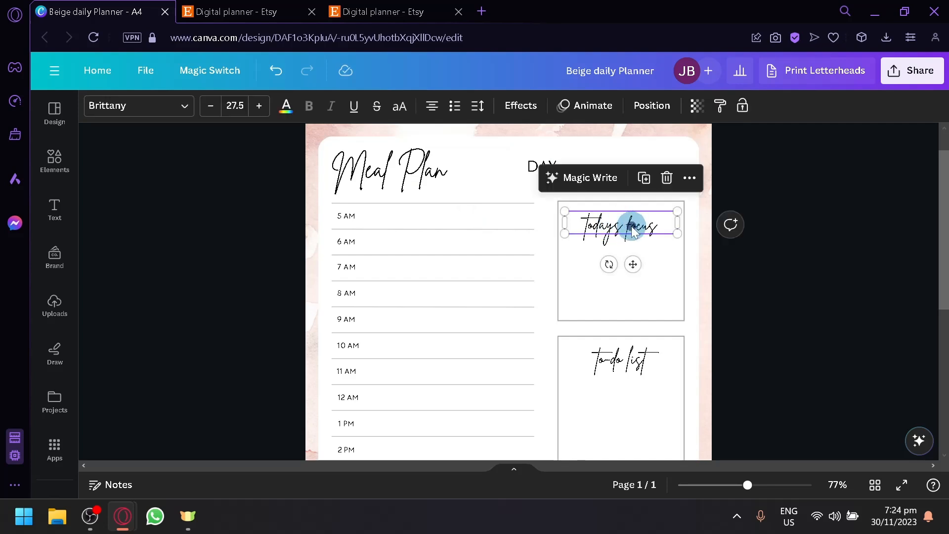
double_click(632, 230)
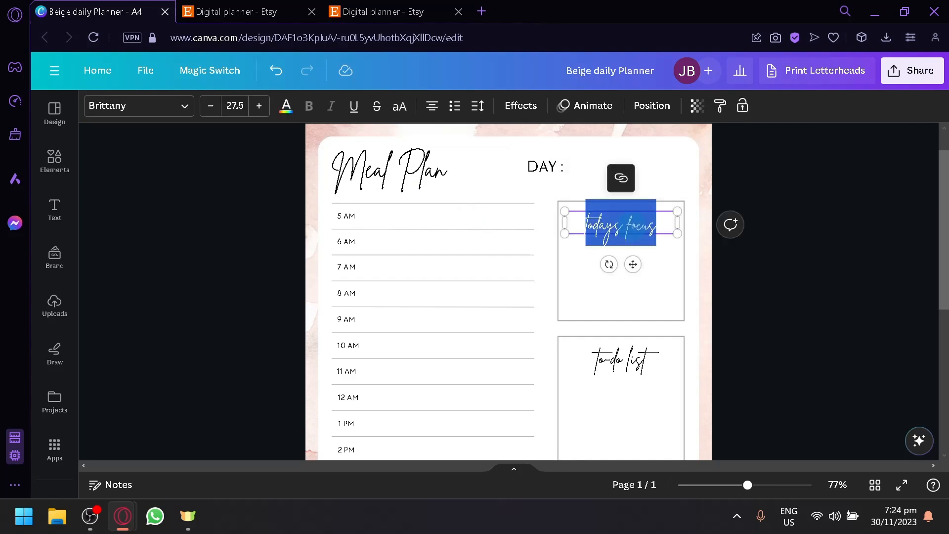
text(To)
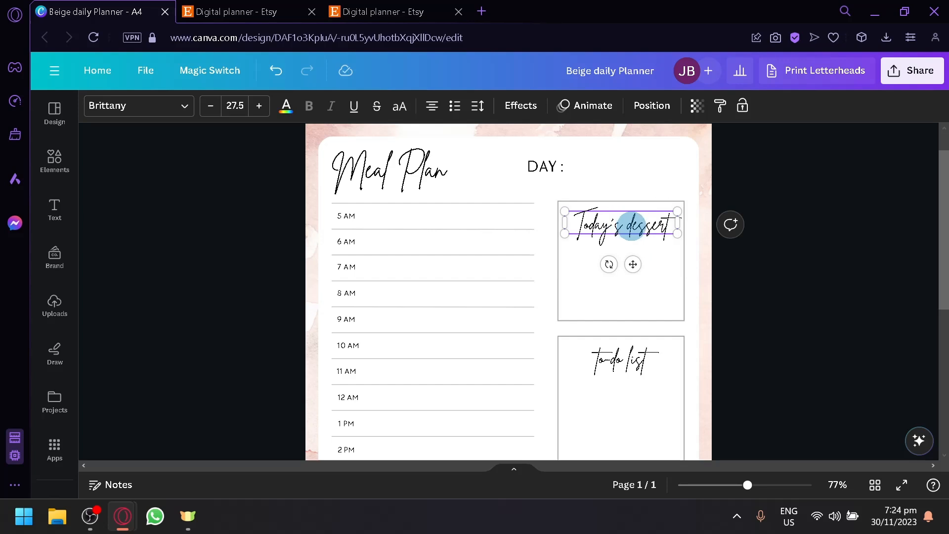
click(787, 228)
Step: Move the 4 PM time label from the schedule into the notes box and edit its text
scroll(815, 289, down, 4)
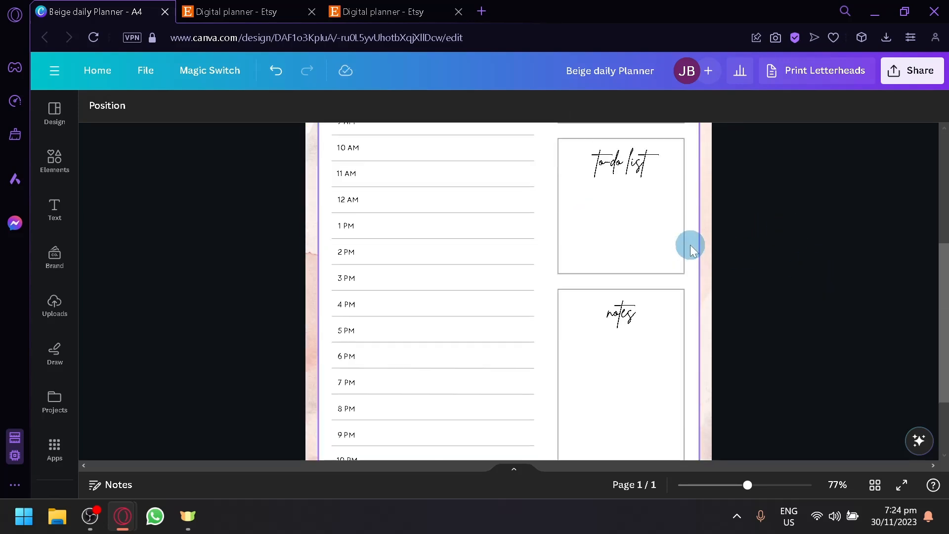
click(640, 177)
scroll(781, 223, down, 2)
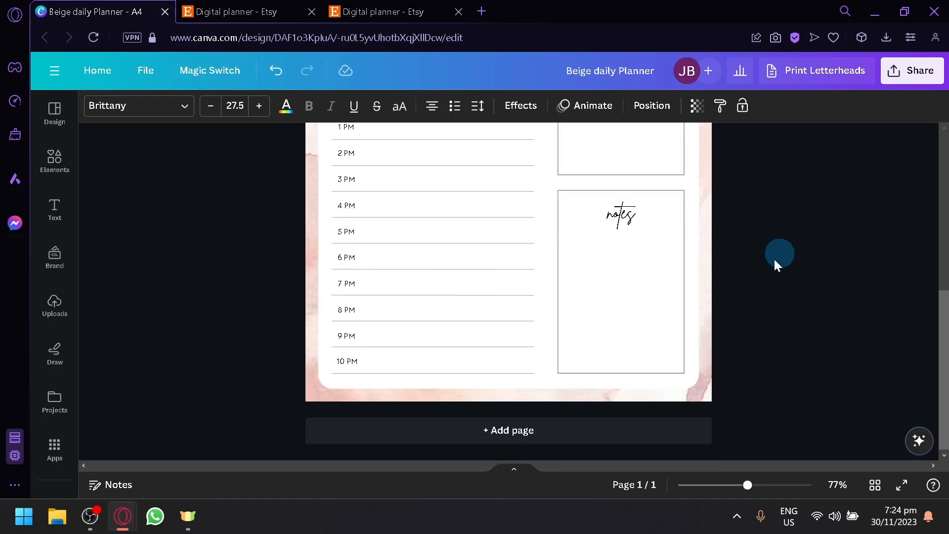
click(629, 218)
scroll(718, 265, up, 2)
click(611, 311)
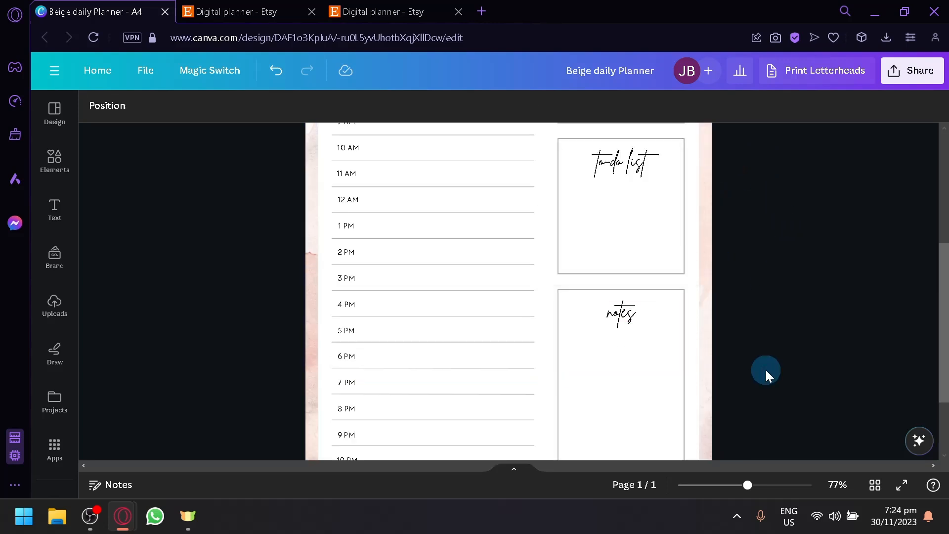
click(612, 310)
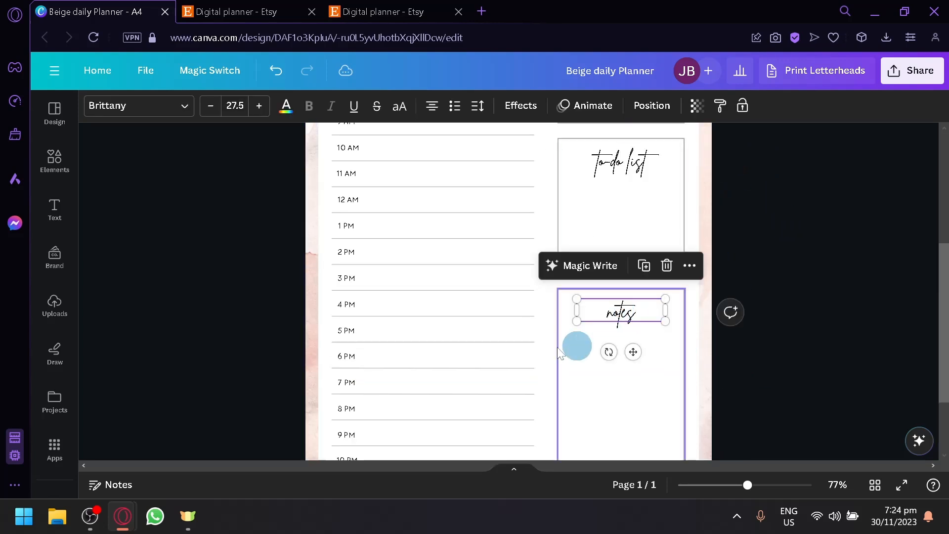
drag(350, 306, 606, 341)
key(super)
double_click(604, 335)
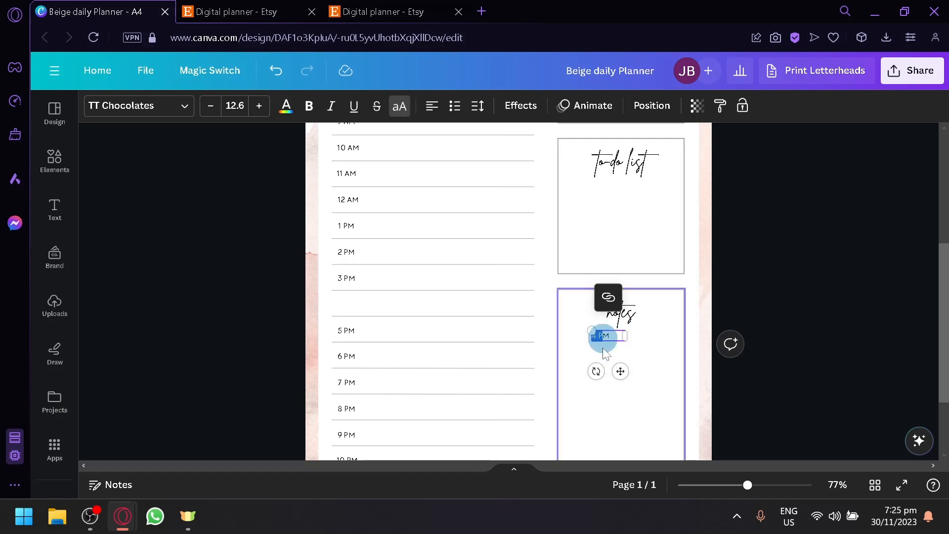
click(747, 265)
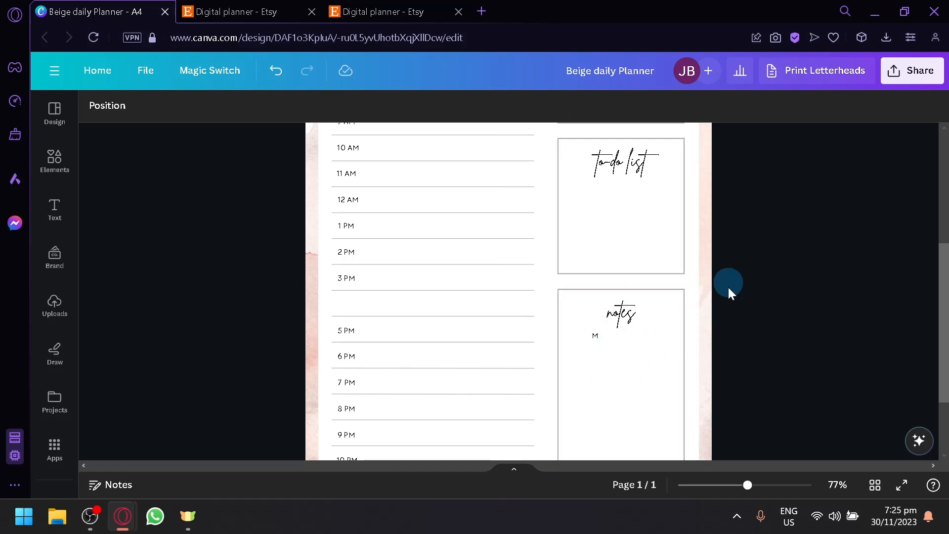
click(596, 336)
Step: Search the Elements library for meal and browse the graphics results
scroll(616, 349, up, 5)
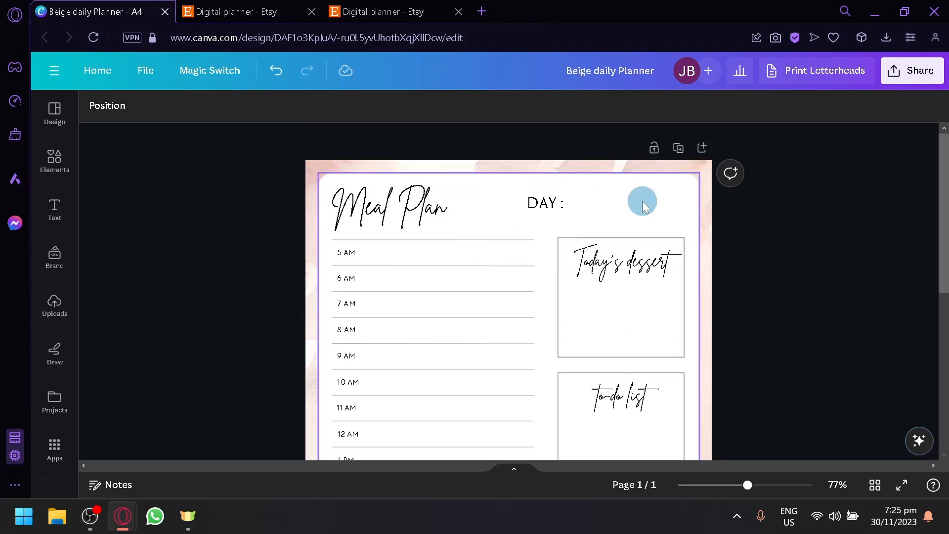
scroll(621, 205, down, 6)
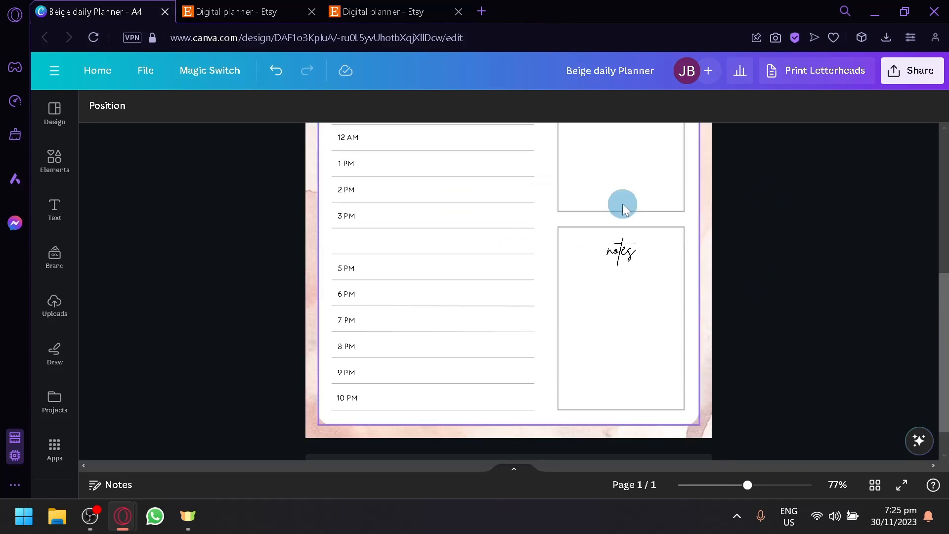
scroll(494, 297, up, 4)
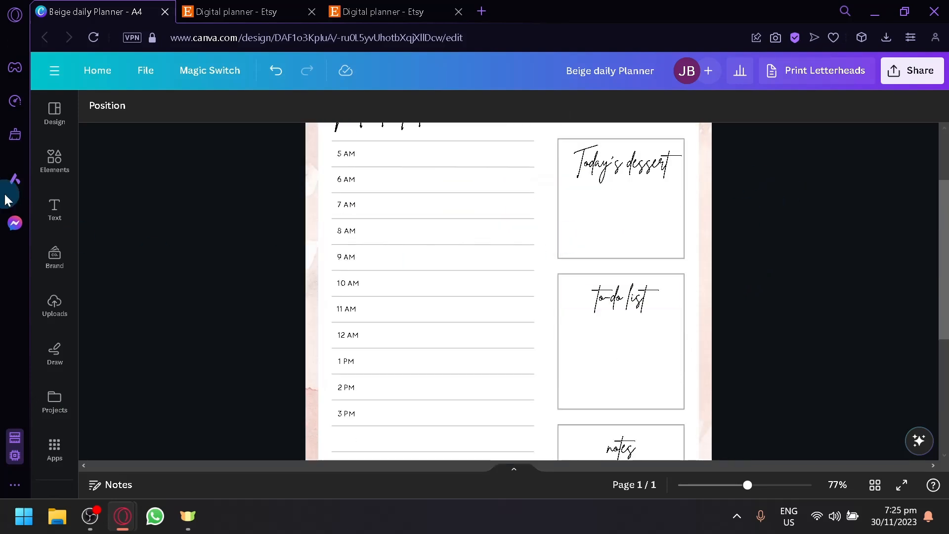
click(56, 165)
scroll(420, 197, up, 2)
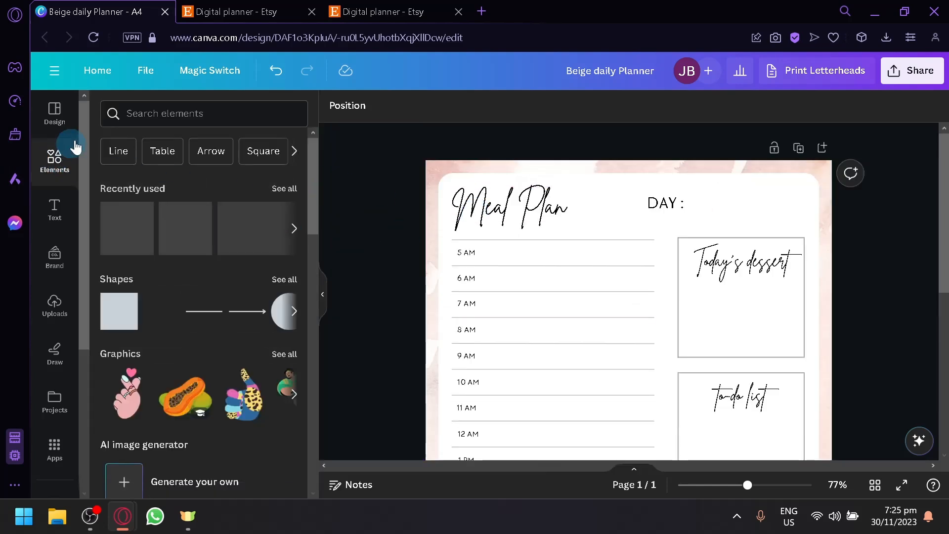
click(196, 113)
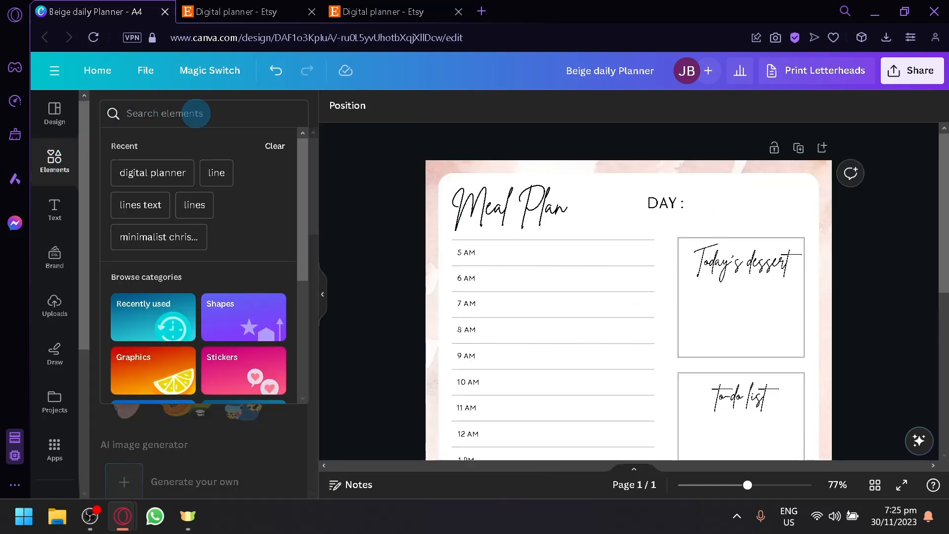
text(meal)
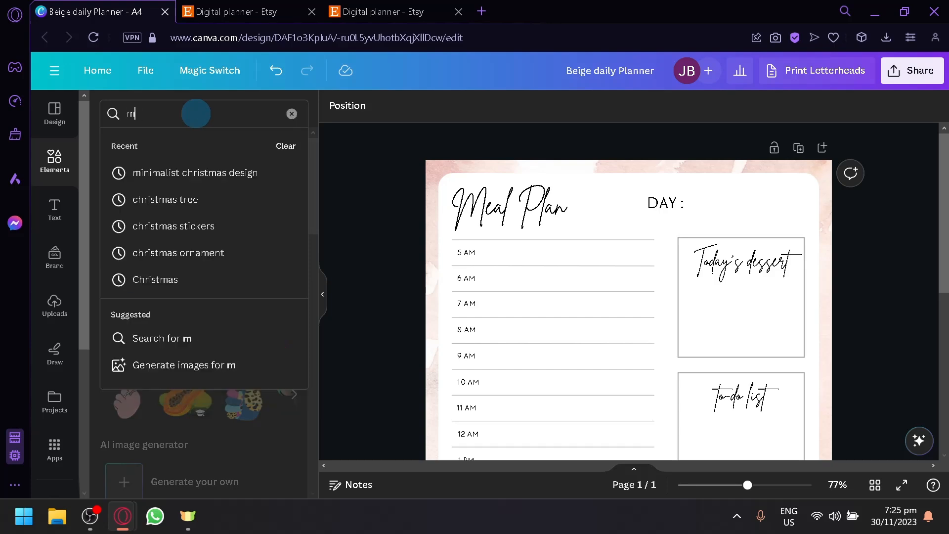
key(Return)
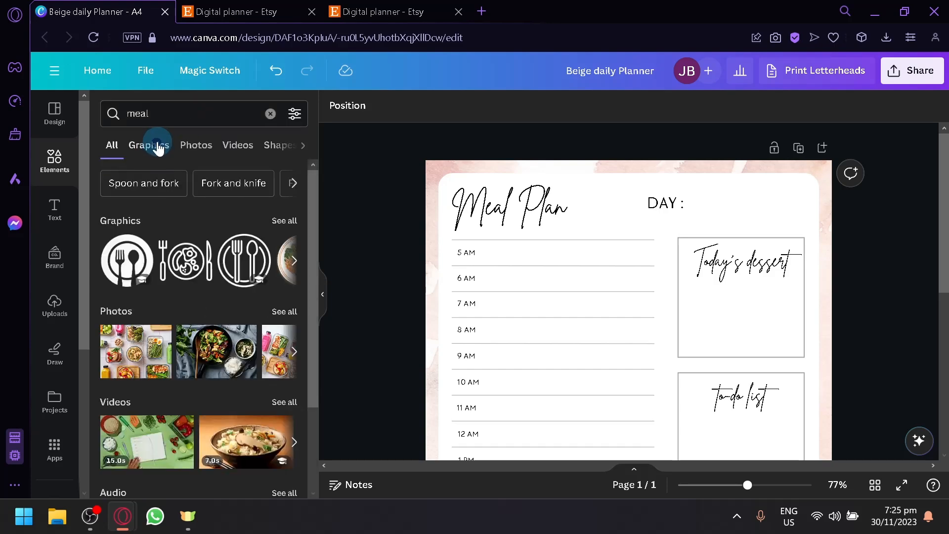
click(157, 144)
scroll(267, 341, down, 5)
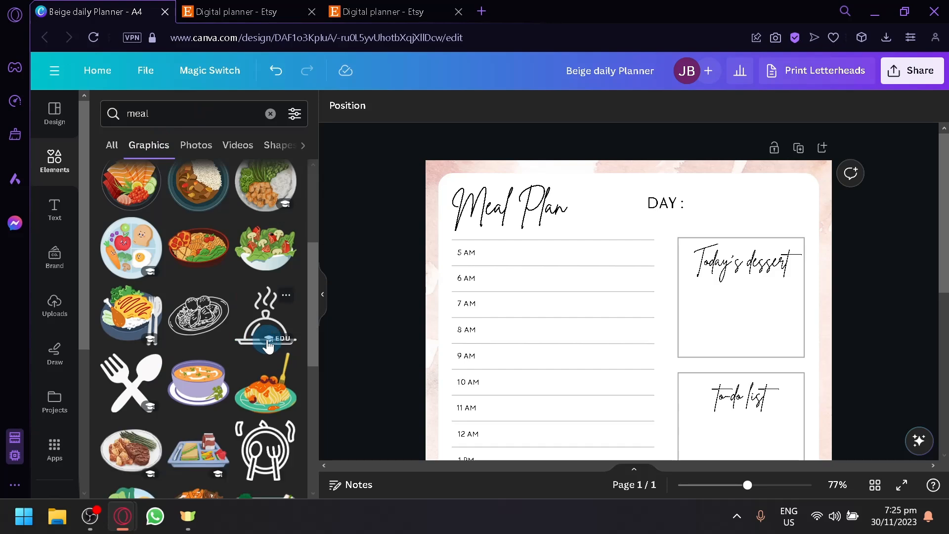
scroll(267, 344, down, 6)
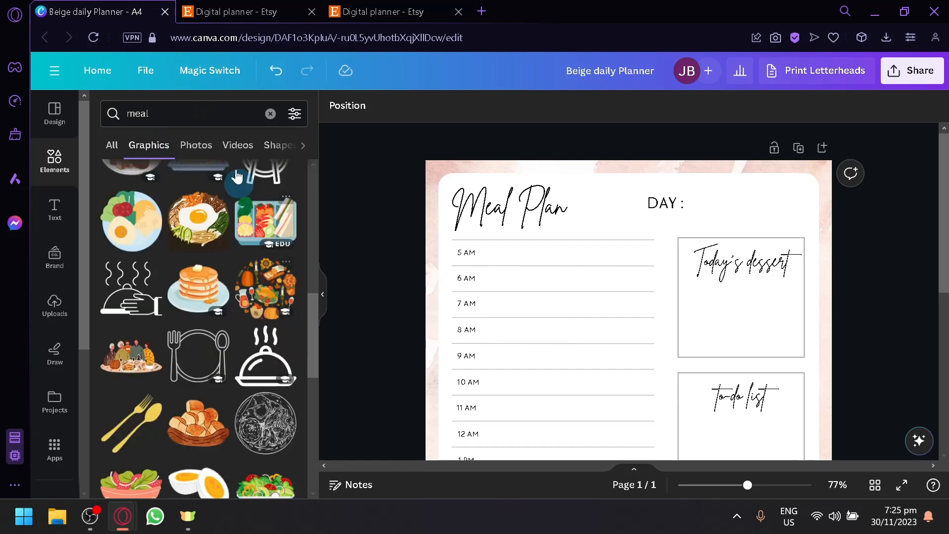
Step: Refine the element search to meal fancy design and scroll through the graphics
click(207, 104)
text(fancy design)
key(Return)
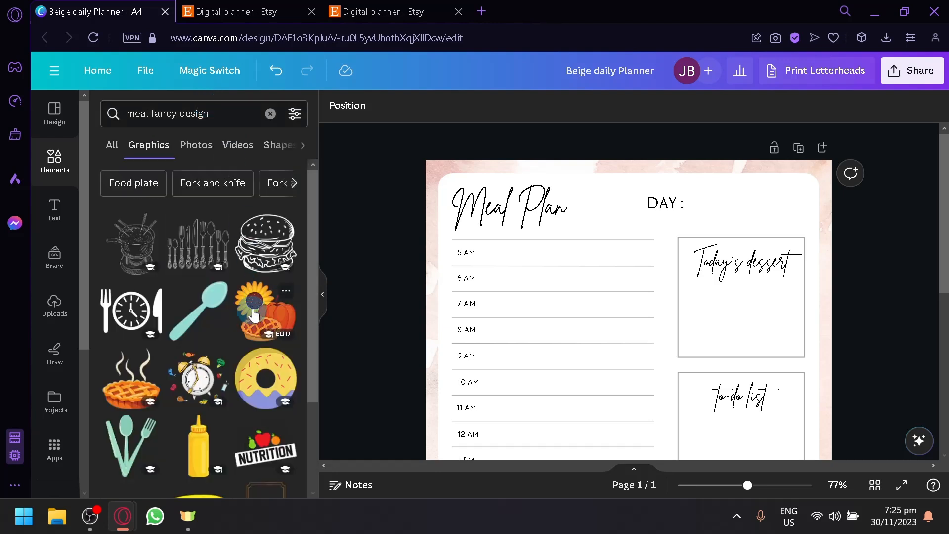
scroll(258, 295, down, 6)
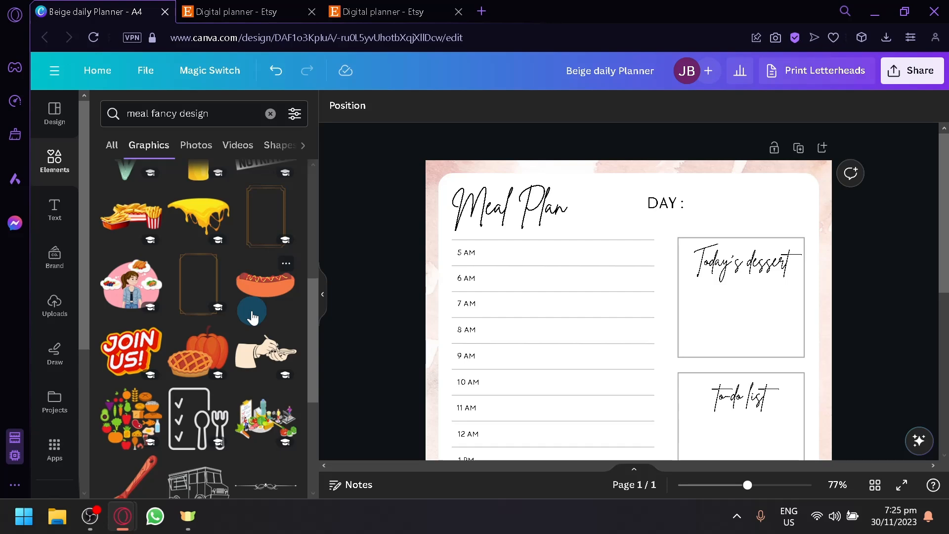
Step: Add a cutlery set graphic from the meal fancy design results and place it beside the Meal Plan title
scroll(253, 317, down, 2)
scroll(228, 283, down, 2)
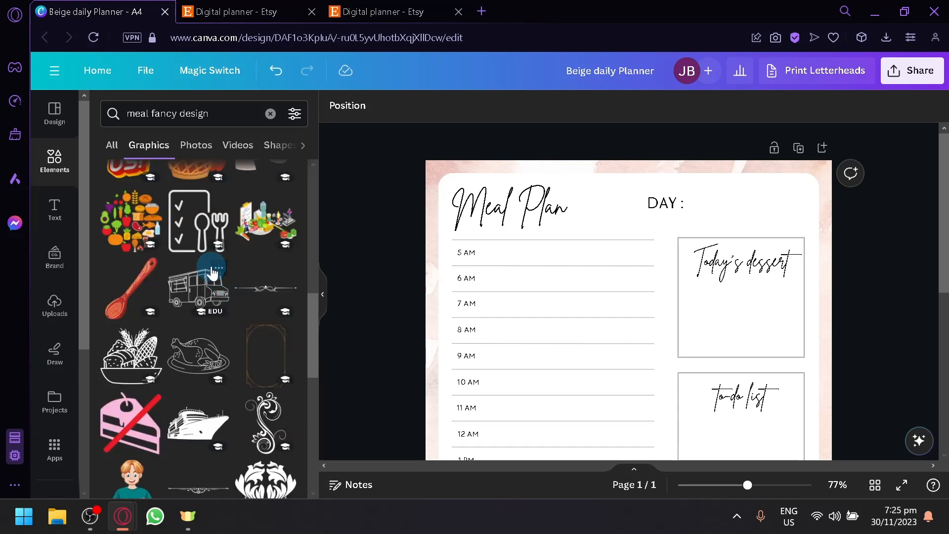
scroll(213, 273, down, 6)
scroll(264, 328, down, 4)
right_click(259, 319)
click(226, 330)
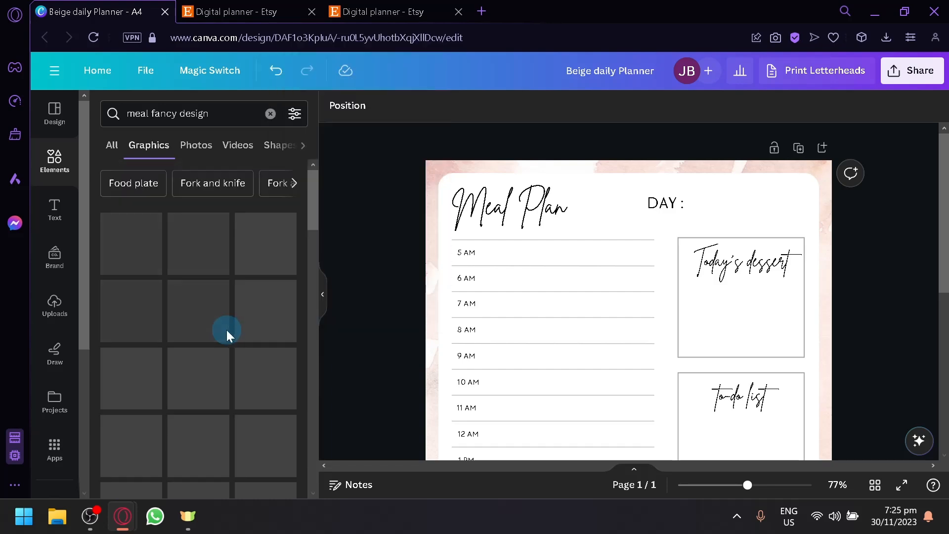
click(209, 266)
drag(261, 245, 514, 232)
drag(631, 363, 540, 252)
drag(492, 228, 593, 203)
Step: Fade the cutlery graphic with transparency and move it behind the Meal Plan title
click(639, 106)
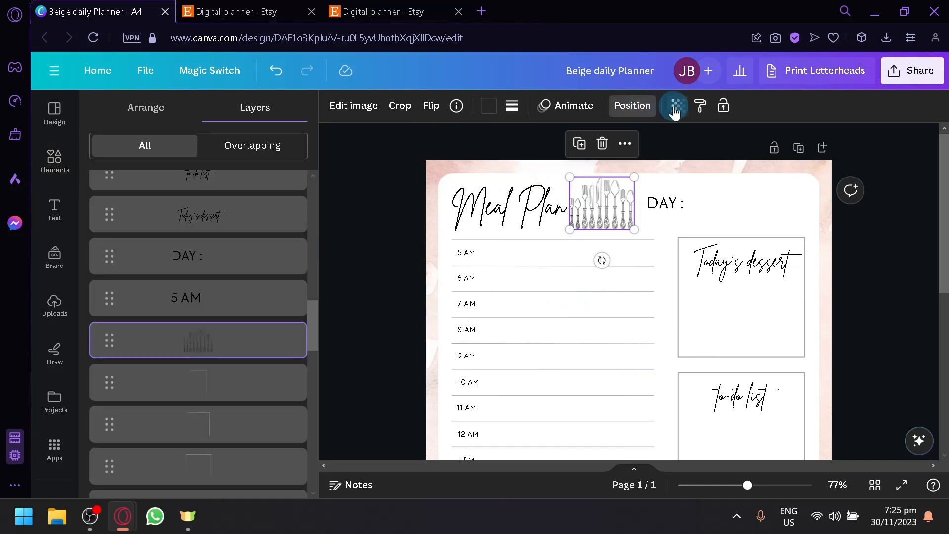
click(675, 107)
drag(606, 167, 516, 213)
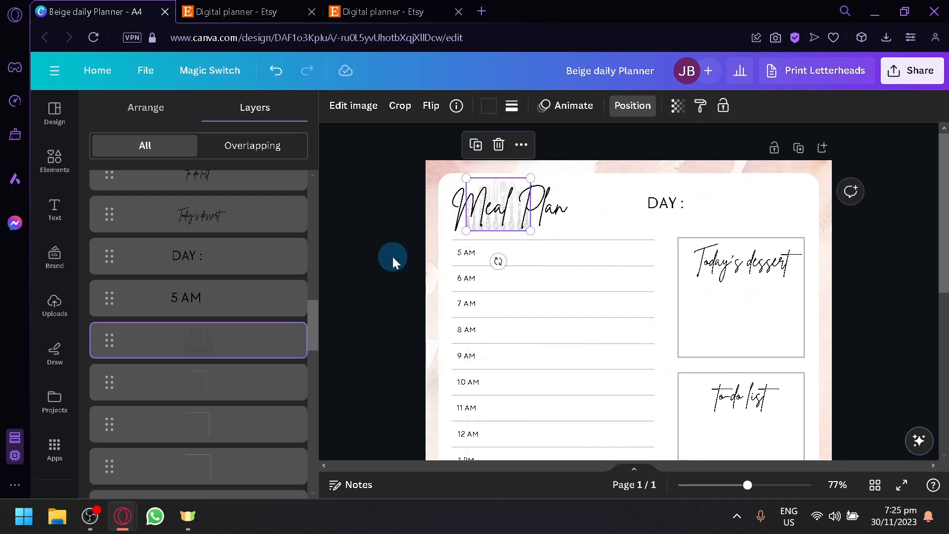
click(392, 257)
Step: Add a gold ornate frame graphic and enlarge it to border the whole planner page
scroll(790, 317, down, 7)
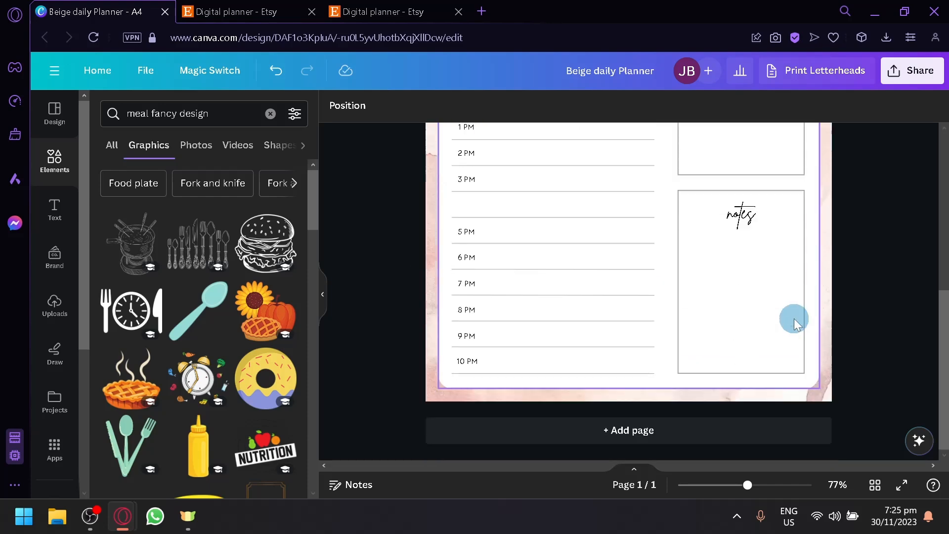
scroll(316, 287, down, 4)
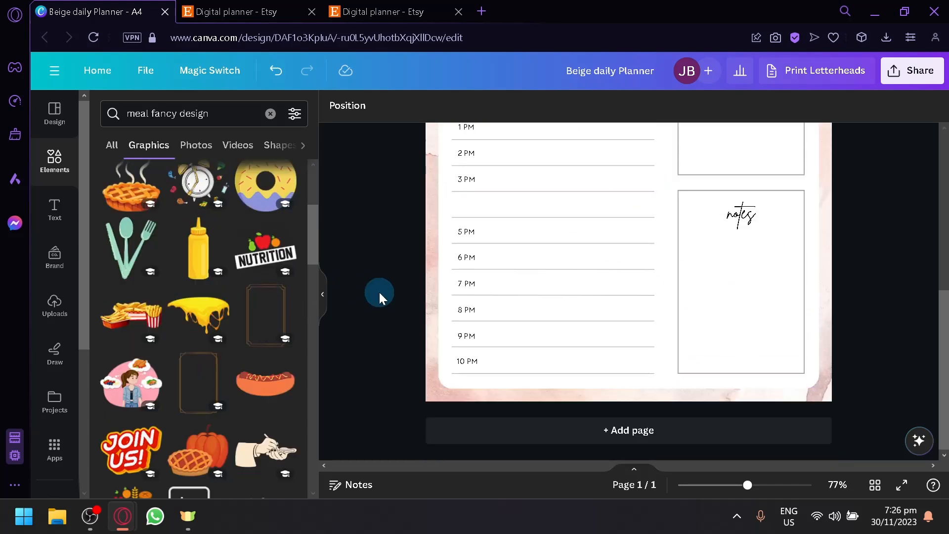
scroll(233, 393, up, 4)
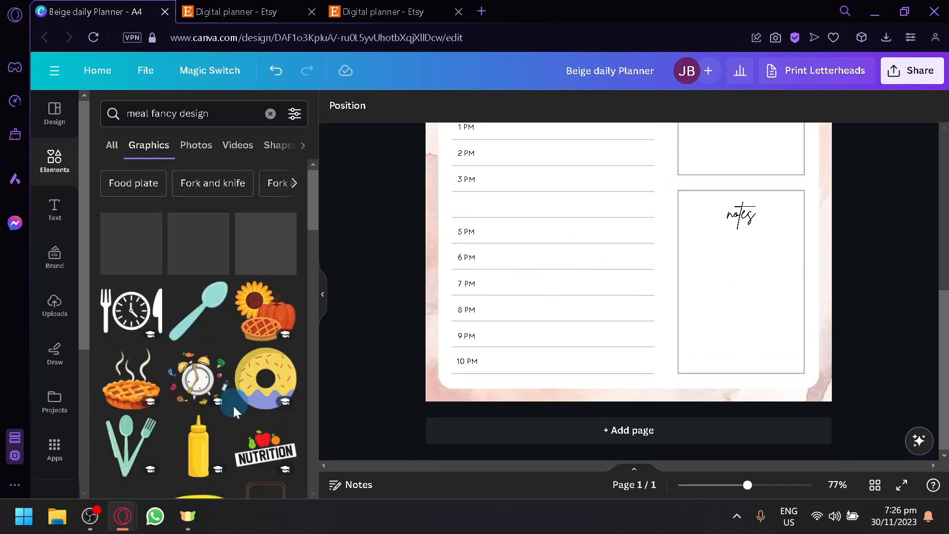
scroll(249, 420, down, 2)
drag(252, 424, 580, 282)
scroll(750, 316, down, 5)
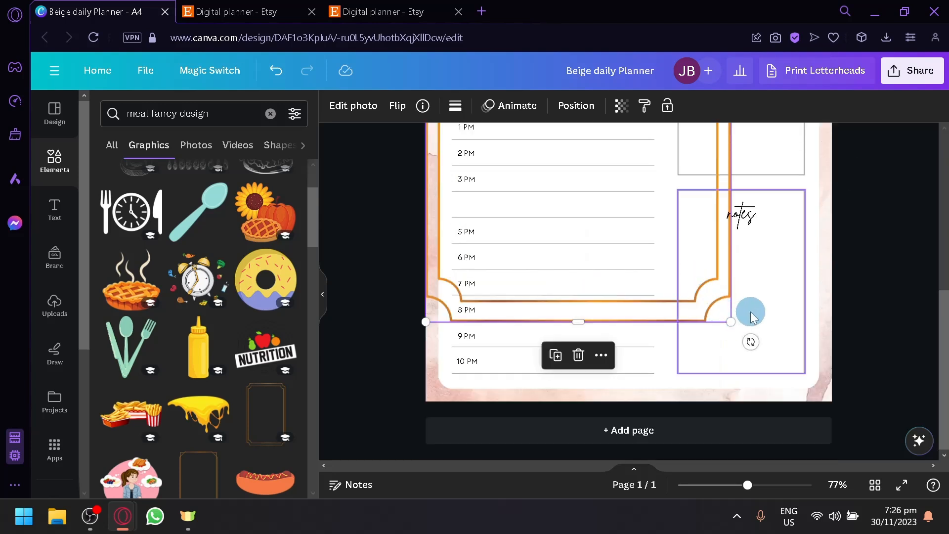
drag(736, 324, 790, 384)
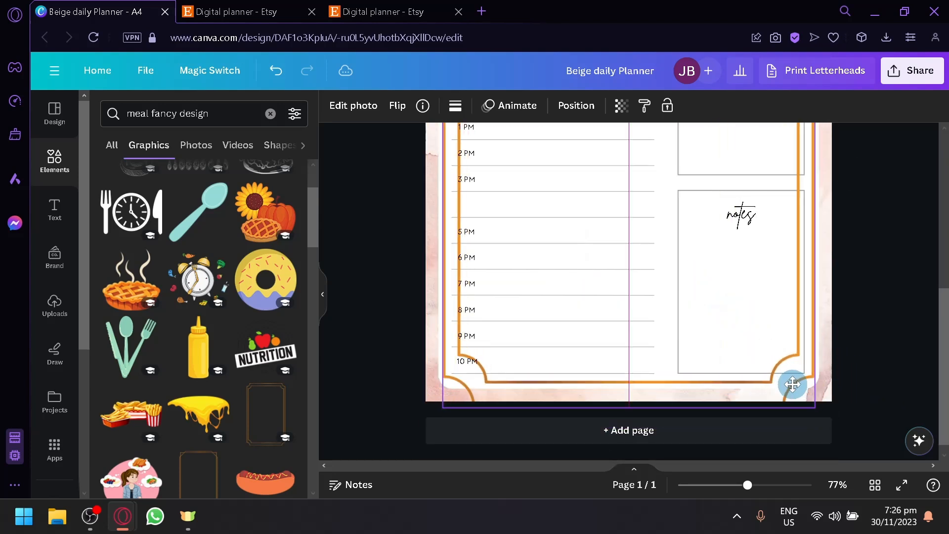
Step: Send the gold frame to the bottom layer so it sits behind the planner content
scroll(792, 390, up, 5)
scroll(792, 384, up, 1)
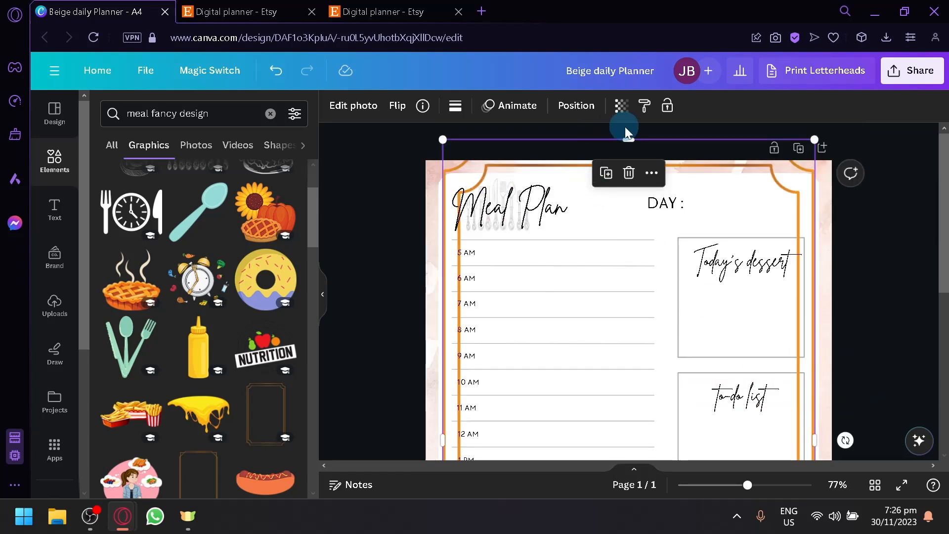
click(576, 105)
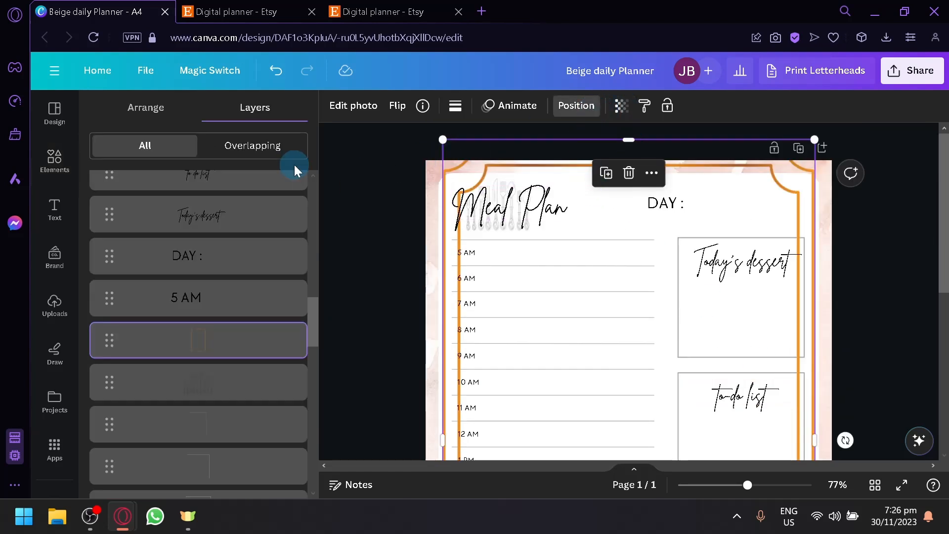
scroll(198, 256, down, 2)
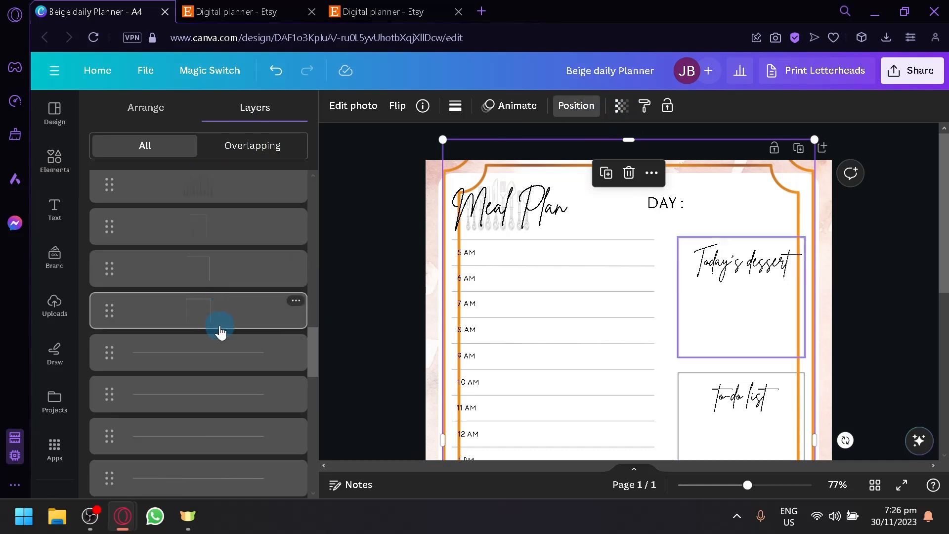
scroll(207, 277, up, 2)
drag(201, 351, 210, 426)
scroll(212, 474, down, 2)
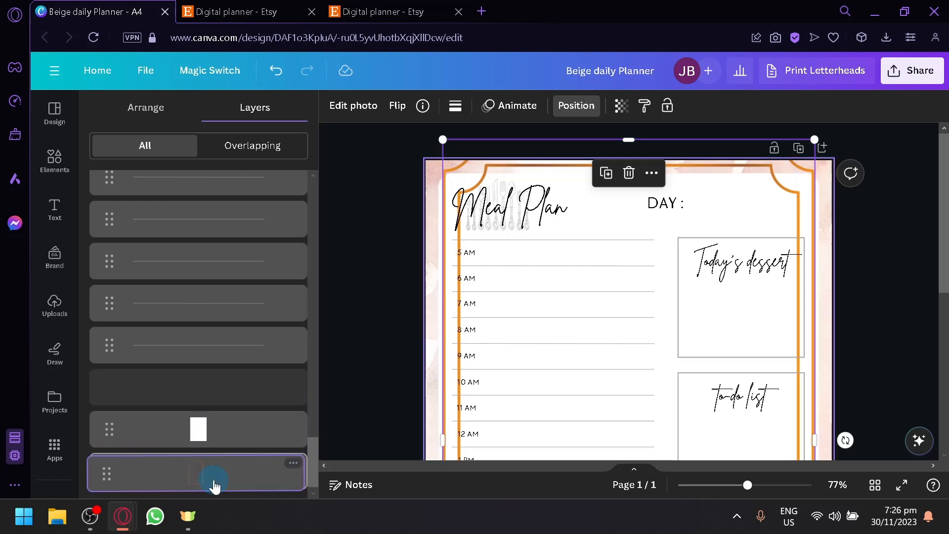
drag(212, 390, 211, 441)
click(377, 280)
Step: Adjust the gold frame's lower corner so it fits the page edges
scroll(500, 434, down, 5)
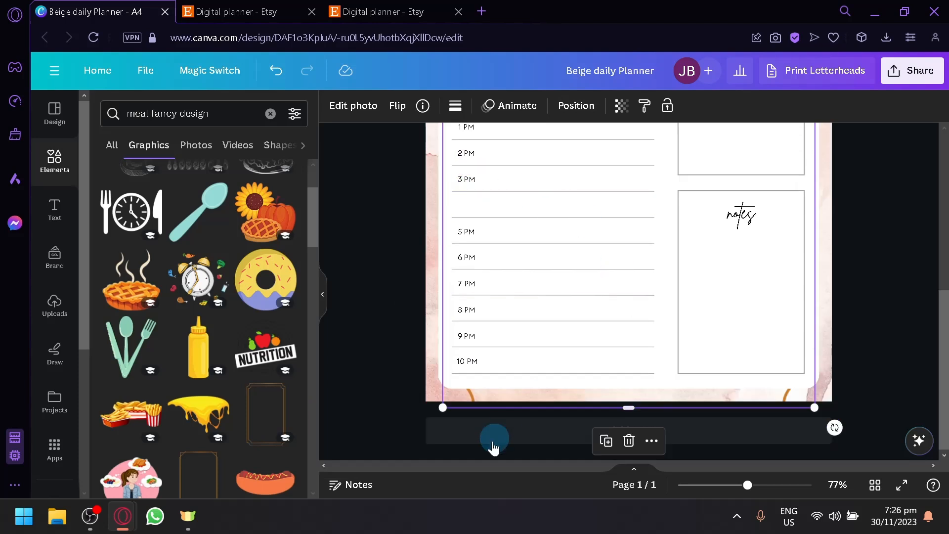
drag(428, 406, 459, 373)
click(459, 373)
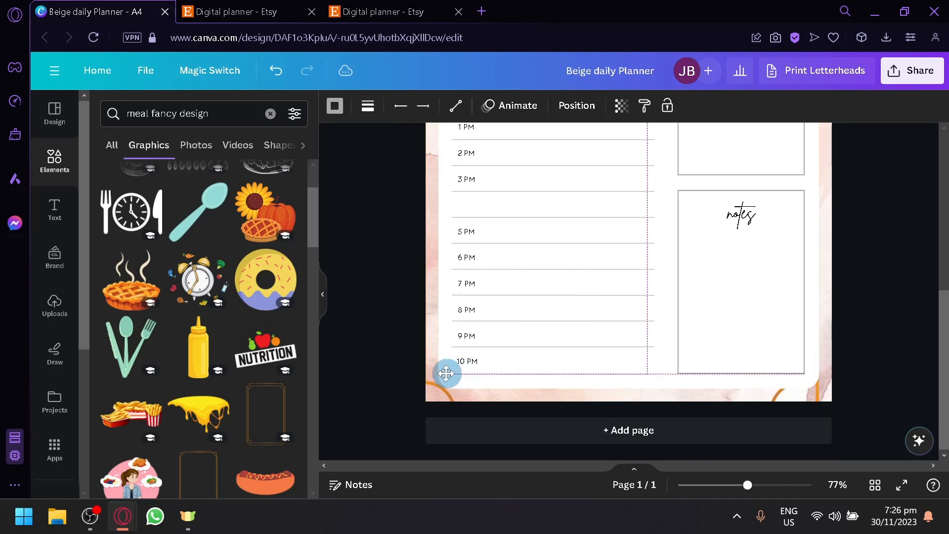
click(442, 395)
scroll(616, 408, up, 2)
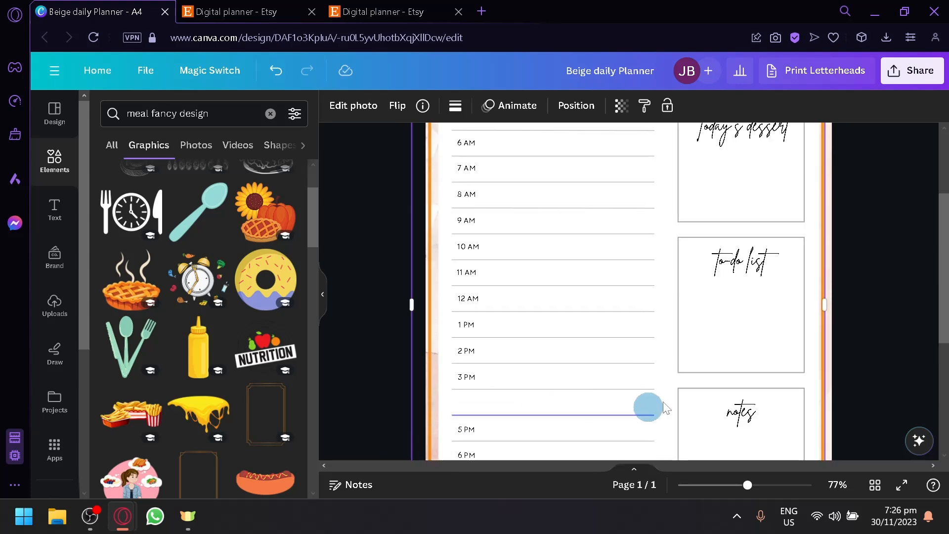
click(867, 243)
scroll(867, 243, up, 5)
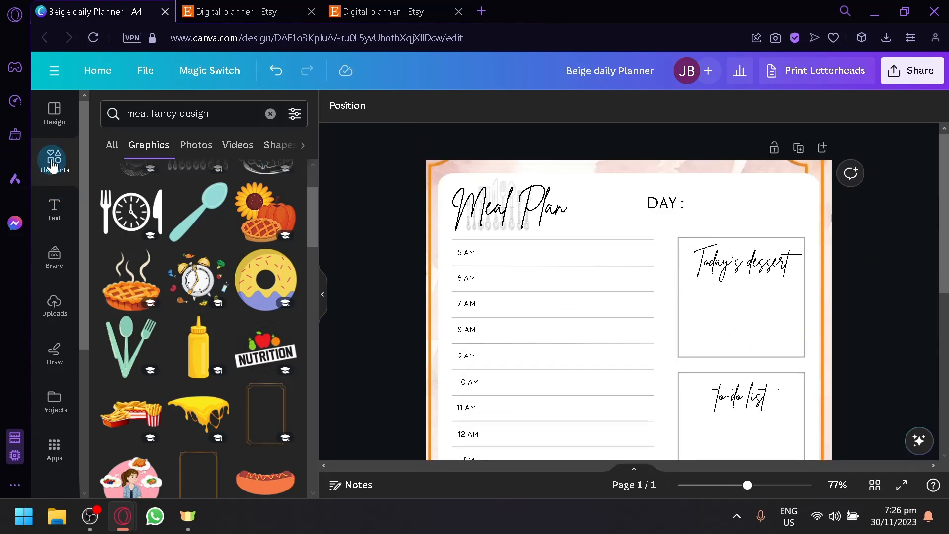
Step: Browse the text styles panel with the Meal Plan title selected
click(48, 229)
scroll(239, 271, down, 5)
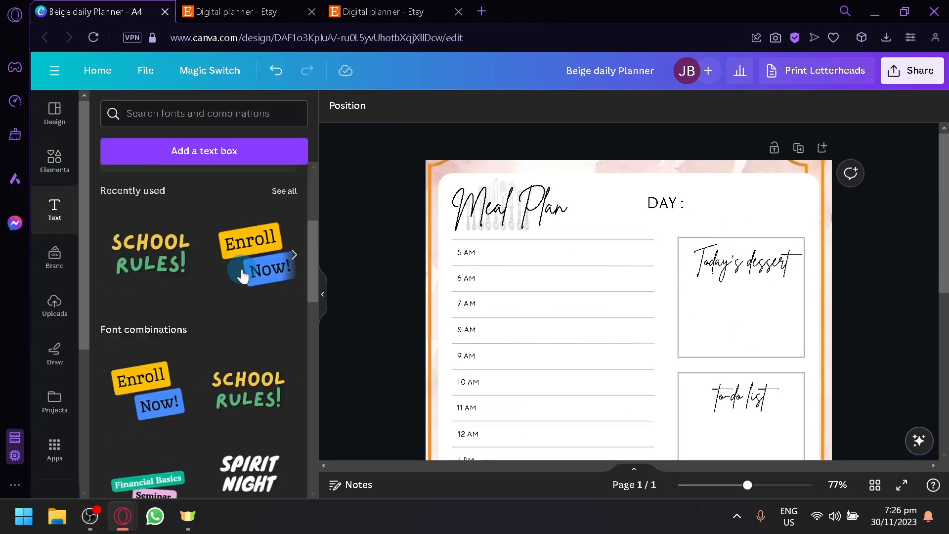
click(532, 218)
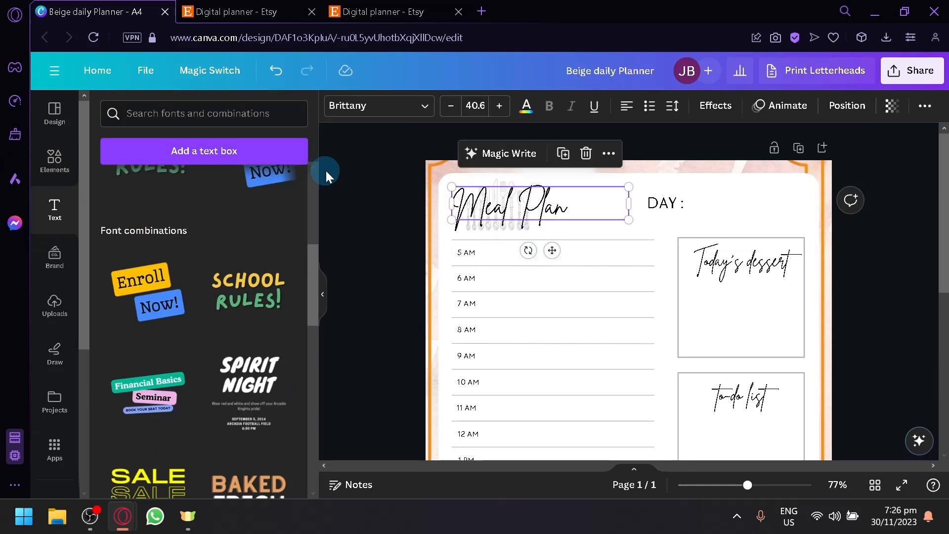
scroll(255, 225, down, 2)
scroll(256, 232, down, 6)
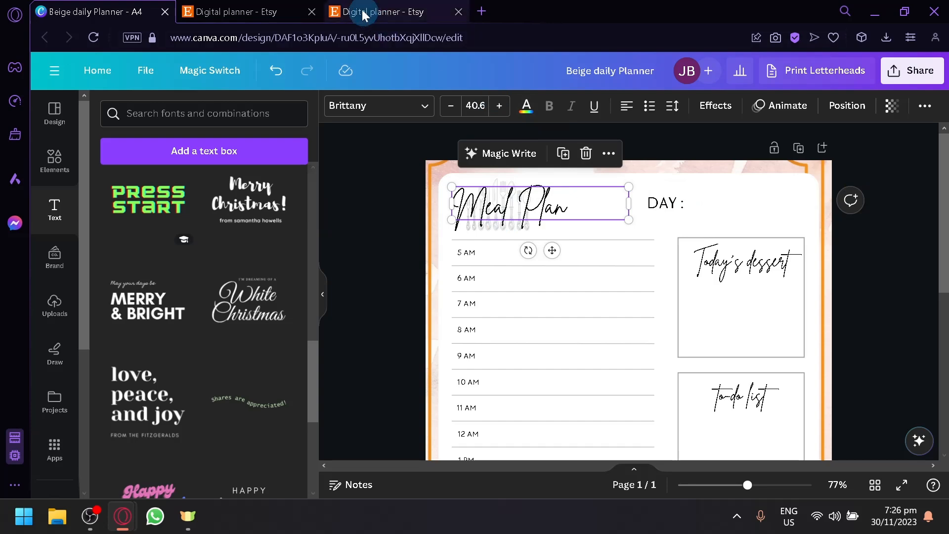
Step: Add a second blank page to the design
click(375, 12)
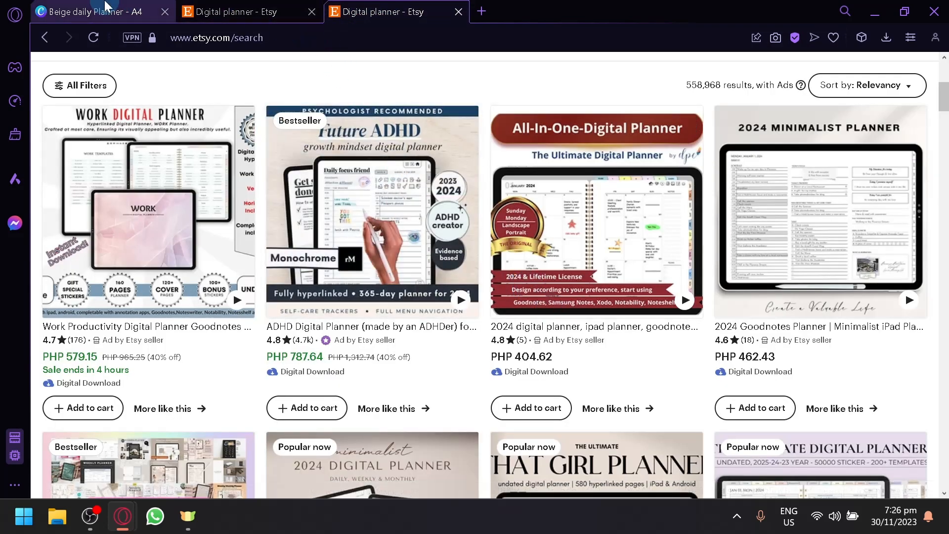
click(105, 11)
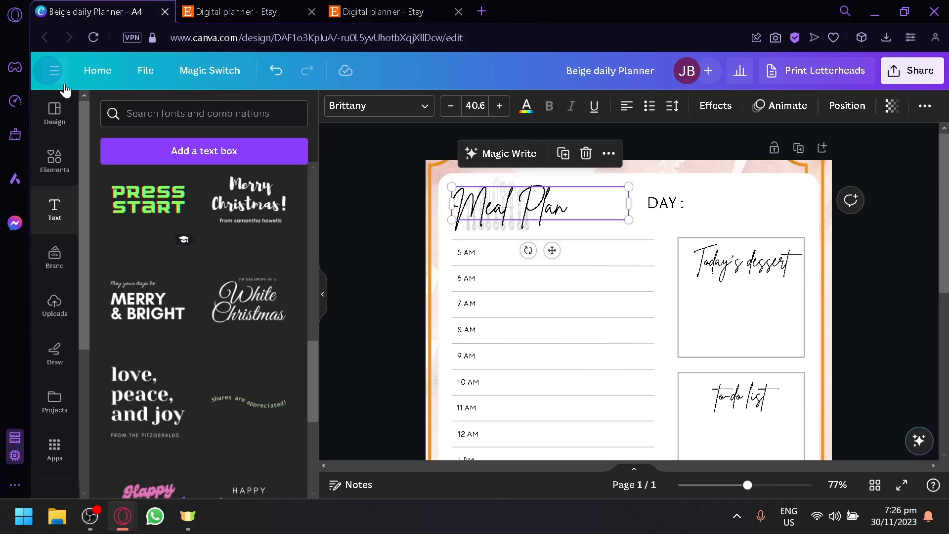
scroll(771, 288, down, 6)
click(635, 429)
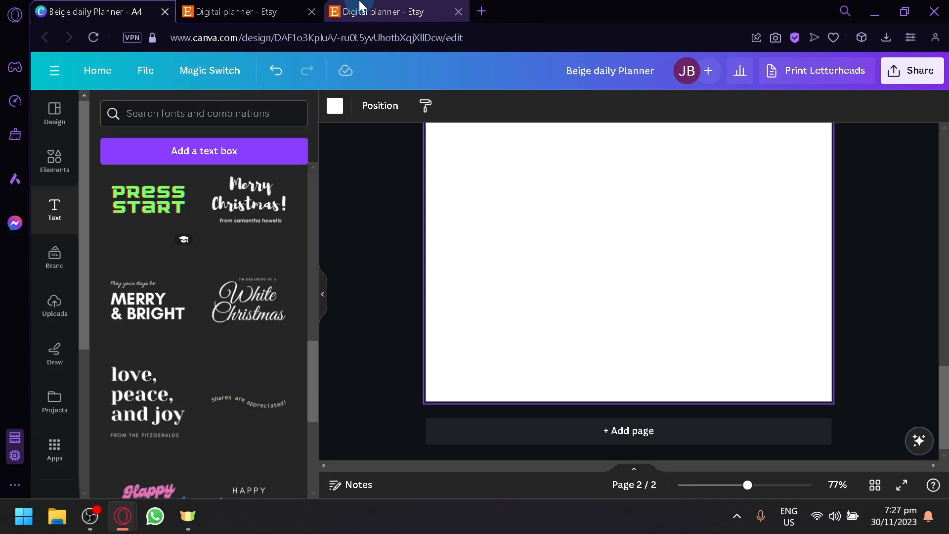
Step: Browse the Etsy digital planner search results for design ideas
click(360, 6)
scroll(98, 247, up, 5)
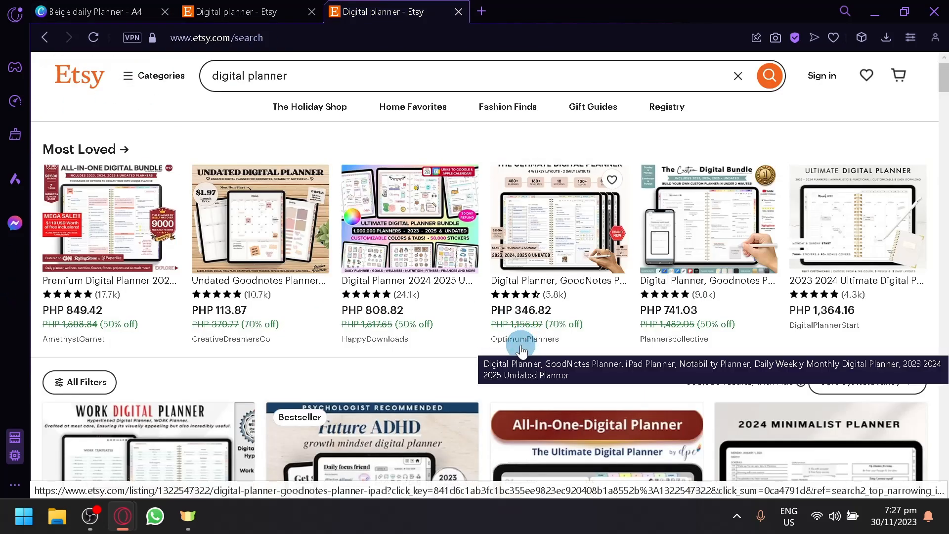
scroll(521, 350, down, 2)
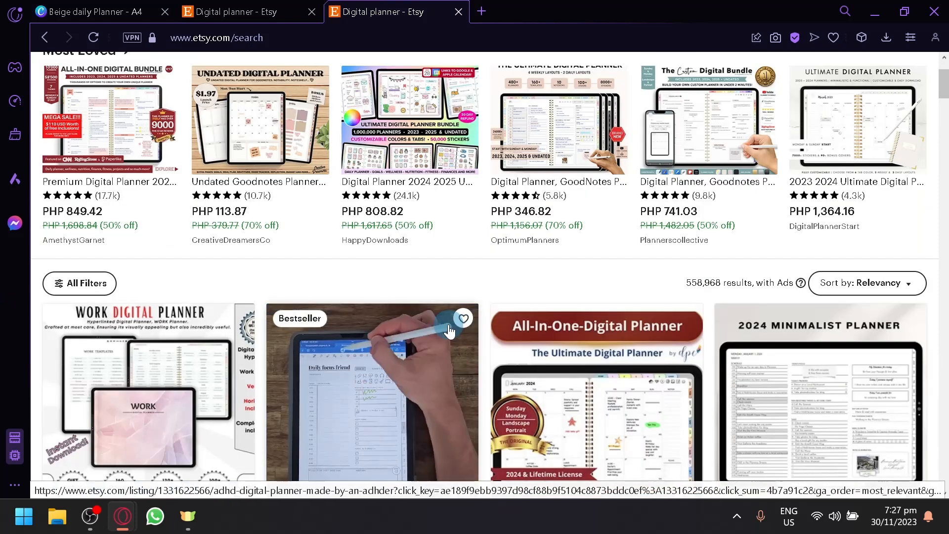
scroll(402, 248, down, 2)
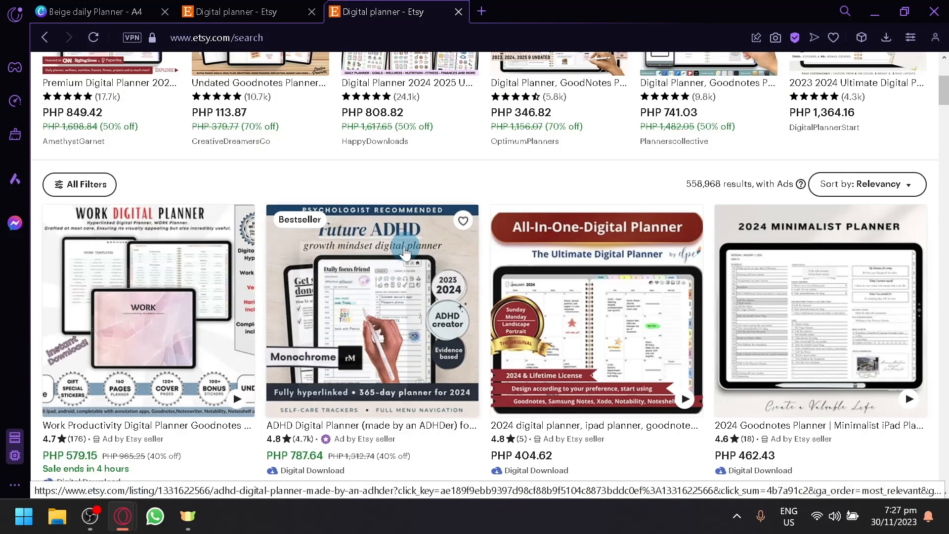
click(162, 4)
scroll(460, 168, up, 10)
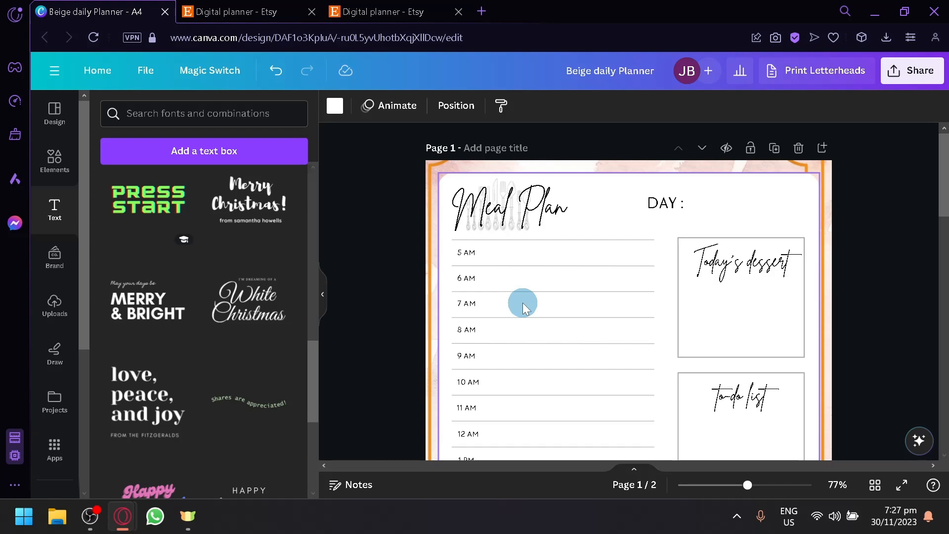
Step: Open the Work Digital Planner listing on Etsy and view its preview images, then switch back to Canva
click(375, 12)
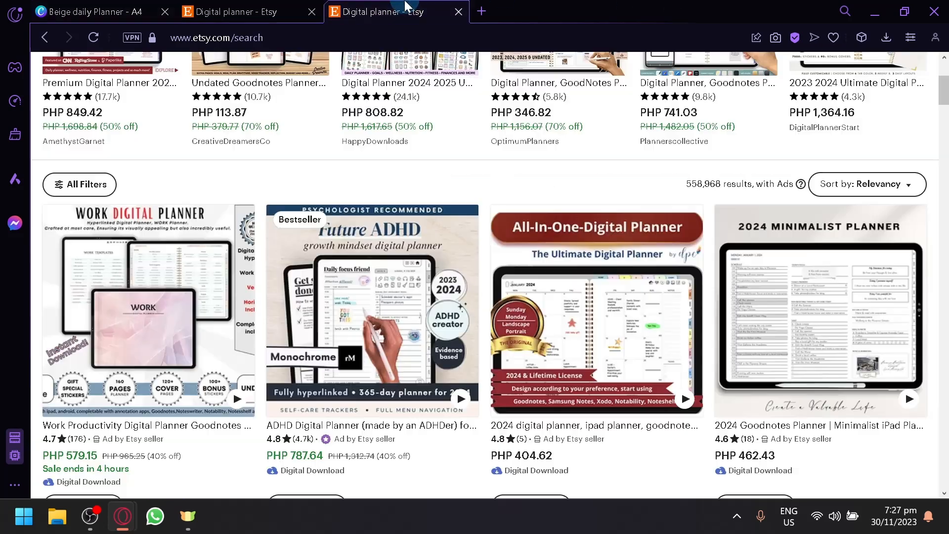
scroll(583, 341, up, 5)
scroll(546, 322, down, 7)
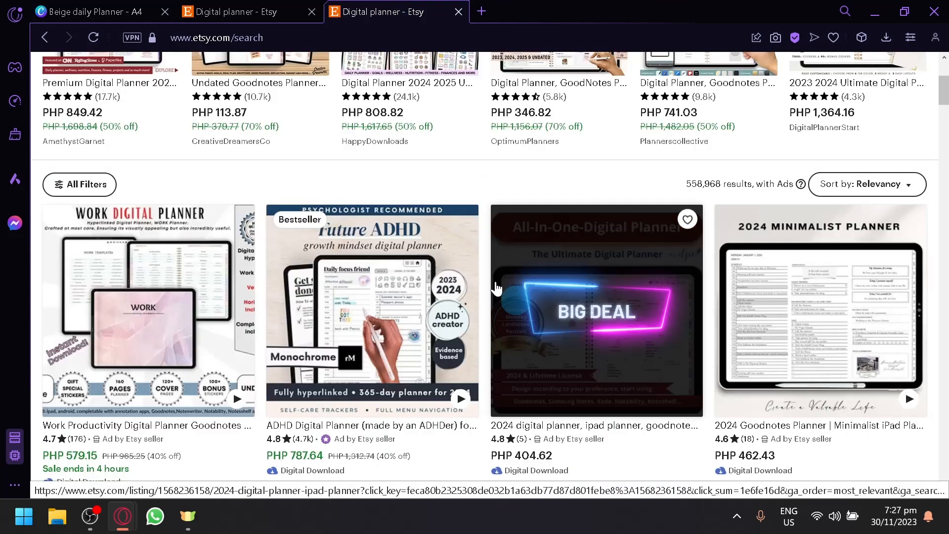
click(87, 164)
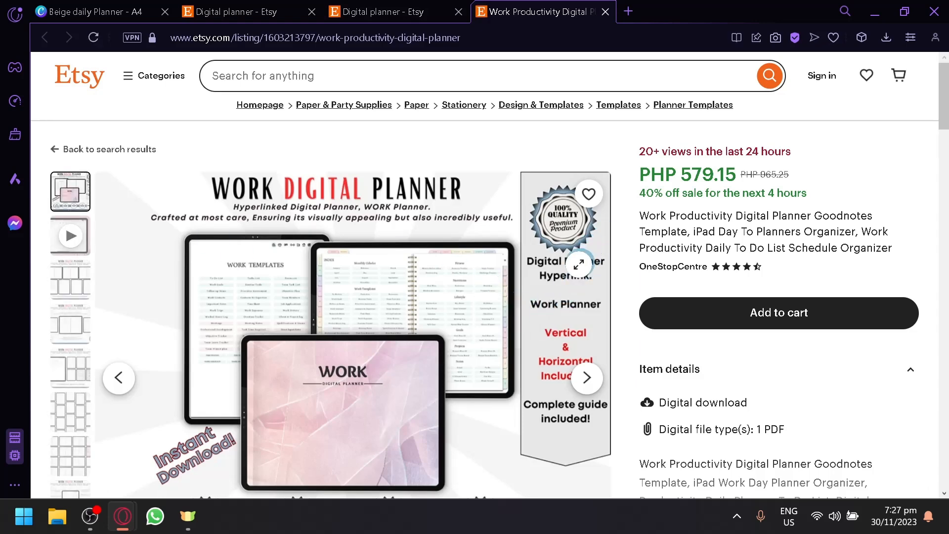
scroll(577, 275, down, 2)
click(581, 272)
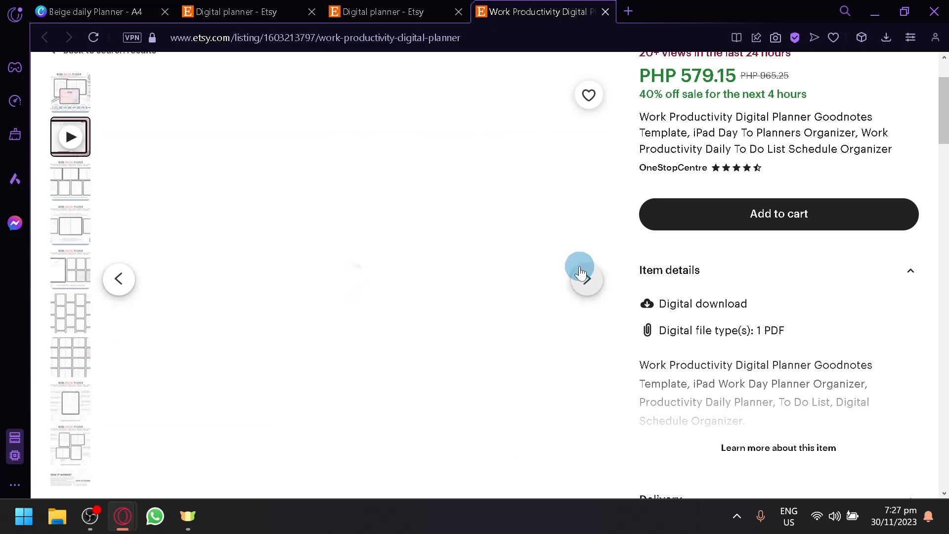
click(582, 272)
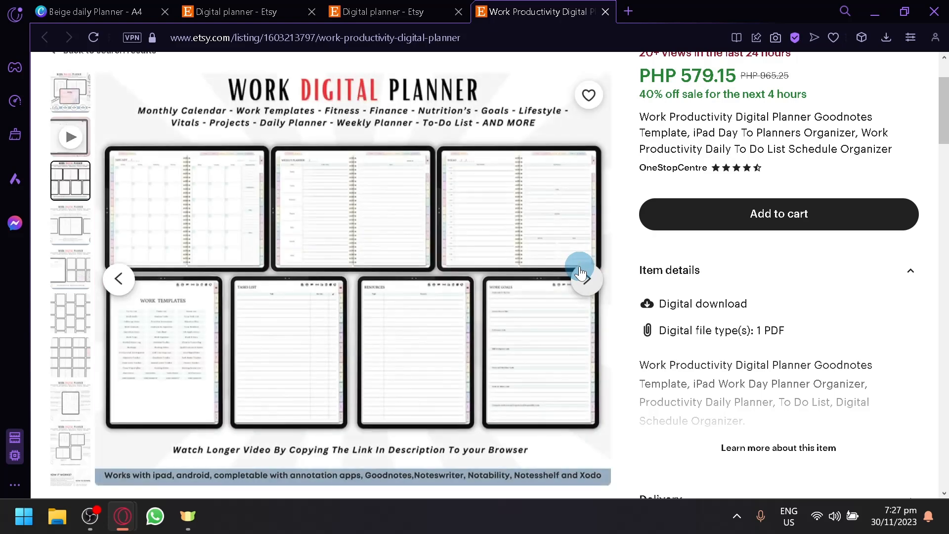
click(588, 280)
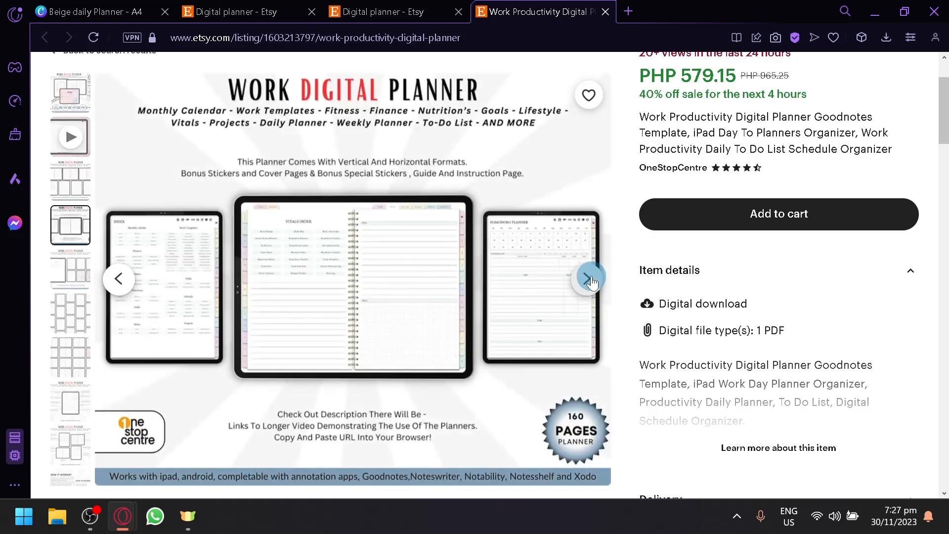
click(314, 275)
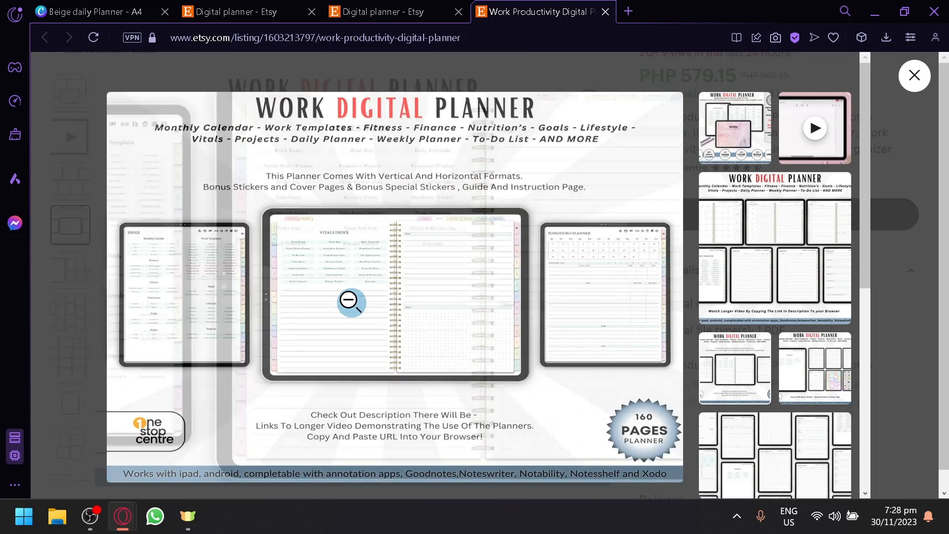
click(348, 294)
click(103, 8)
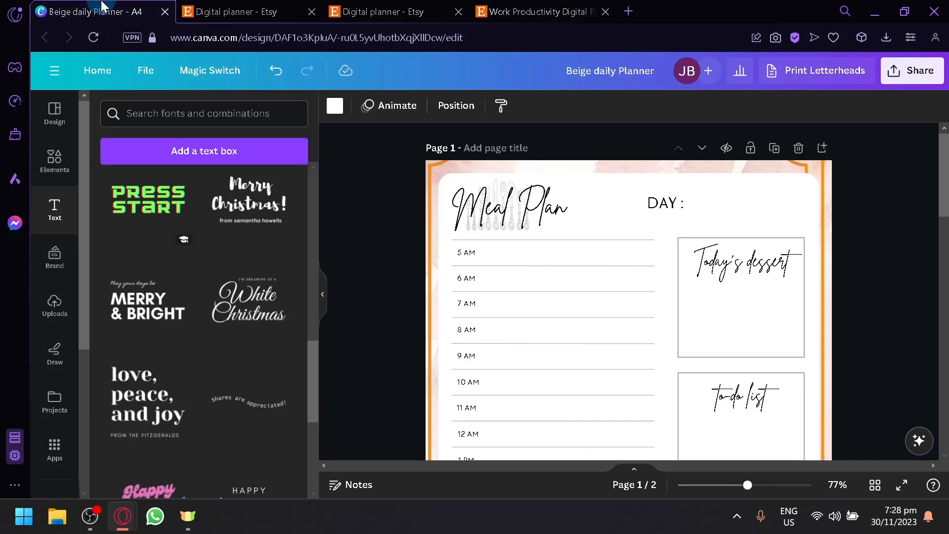
Step: Resize the design to Desktop Wallpaper 1920 × 1080 px for all pages
scroll(596, 262, down, 8)
scroll(604, 205, up, 8)
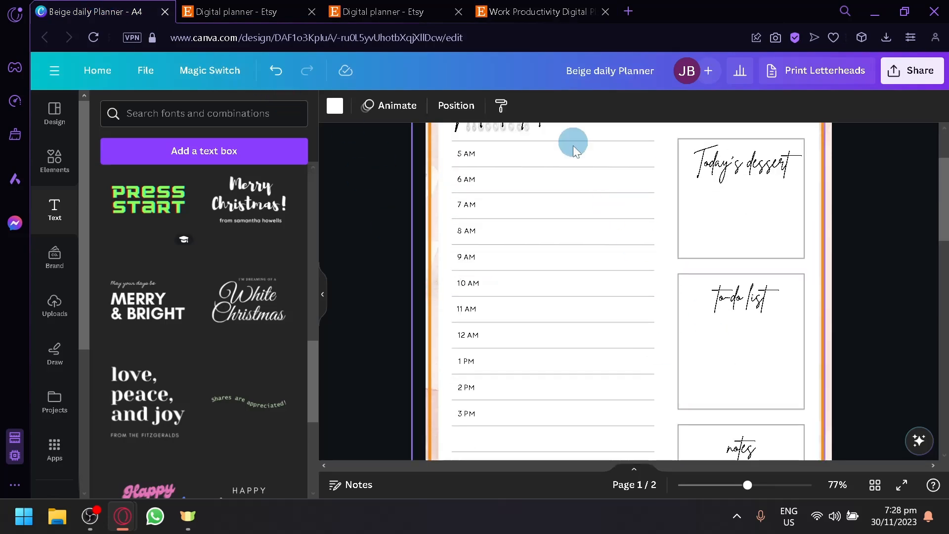
click(211, 72)
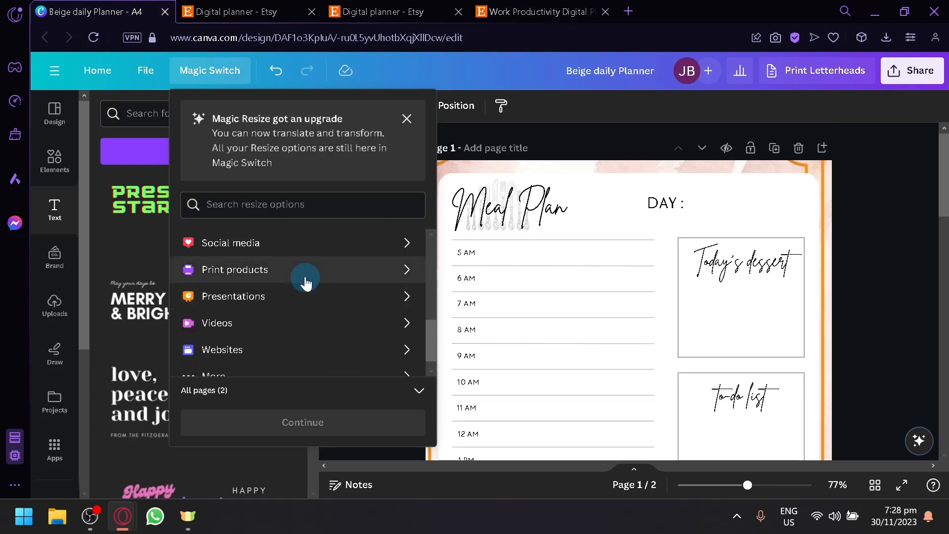
scroll(296, 308, down, 1)
scroll(299, 314, up, 3)
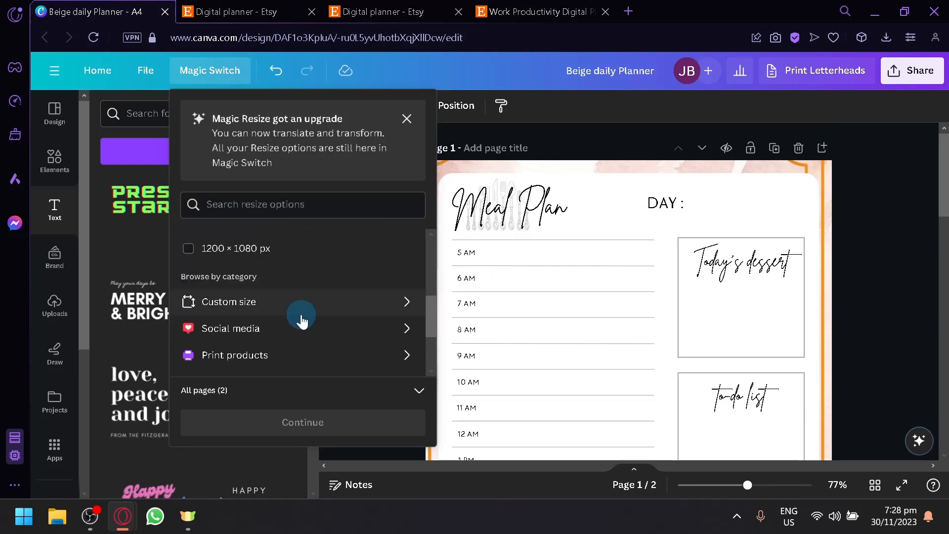
scroll(307, 250, up, 2)
click(297, 352)
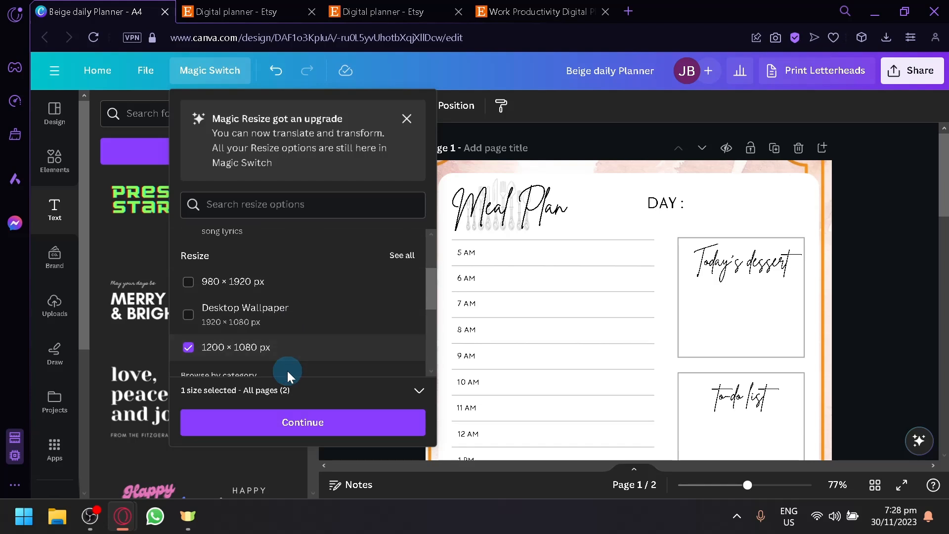
click(282, 313)
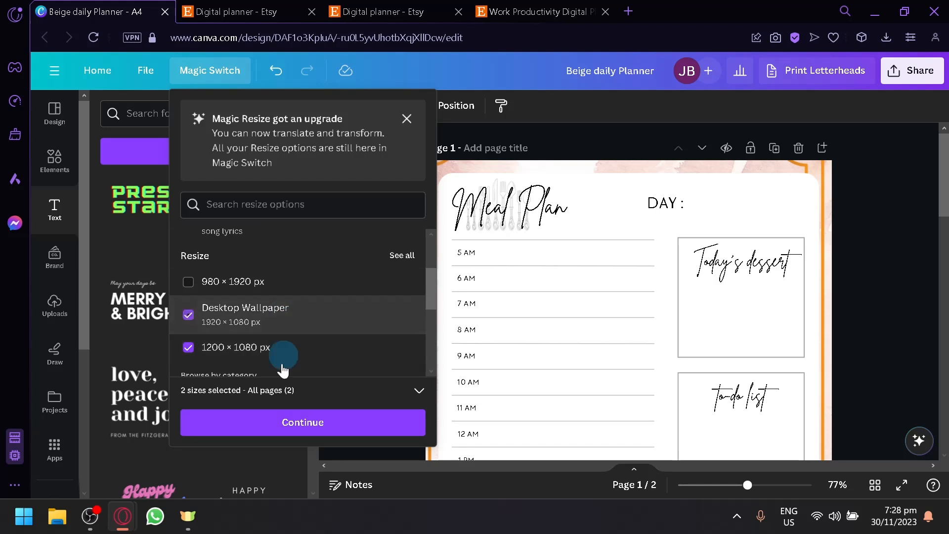
click(249, 349)
click(262, 421)
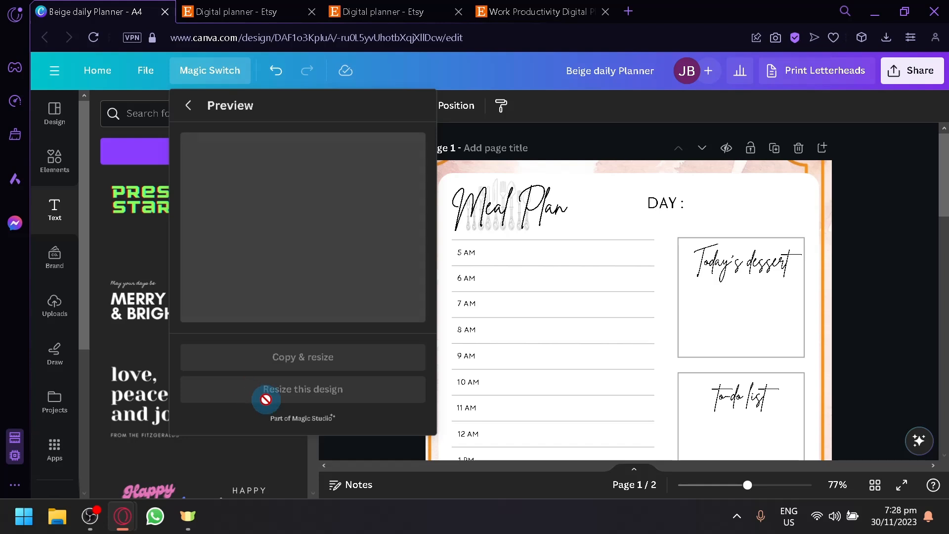
click(267, 388)
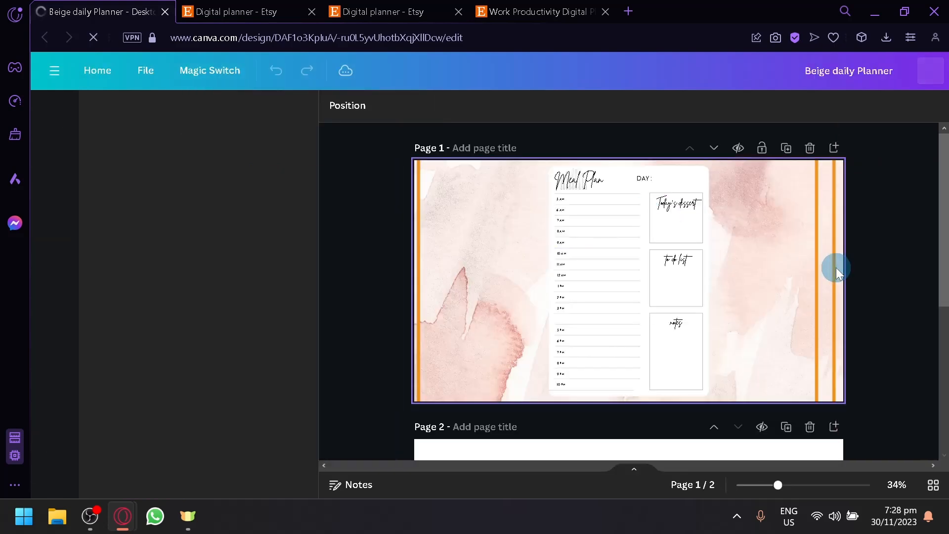
Step: Select and delete the orange frame border strips on page 1
drag(508, 177, 500, 251)
key(Delete)
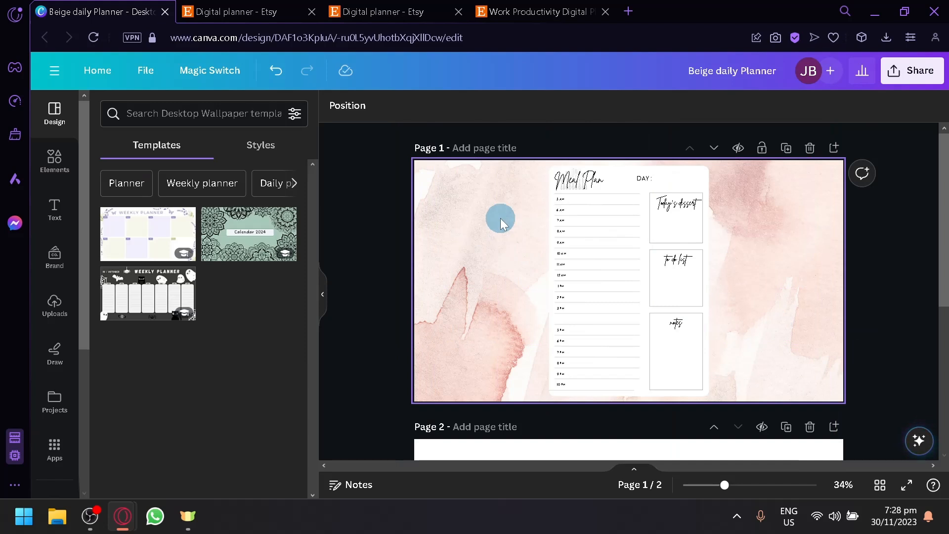
Step: Select all the planner elements and move them together toward the left side of the page
click(601, 179)
drag(523, 169, 859, 456)
drag(629, 345, 568, 354)
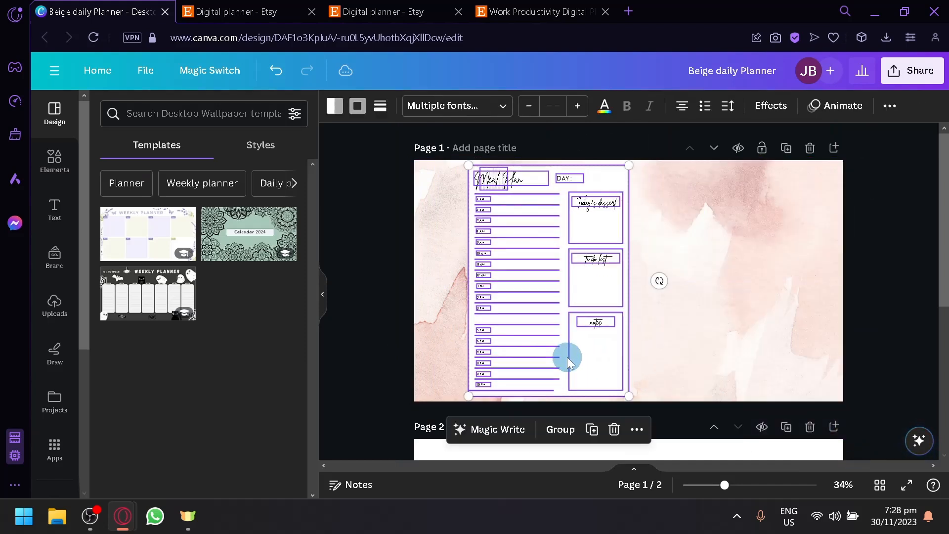
Step: Search elements for "notebook spring" and add a spiral binding graphic beside the planner's right edge
click(55, 159)
click(135, 113)
text(notebook spring)
click(141, 159)
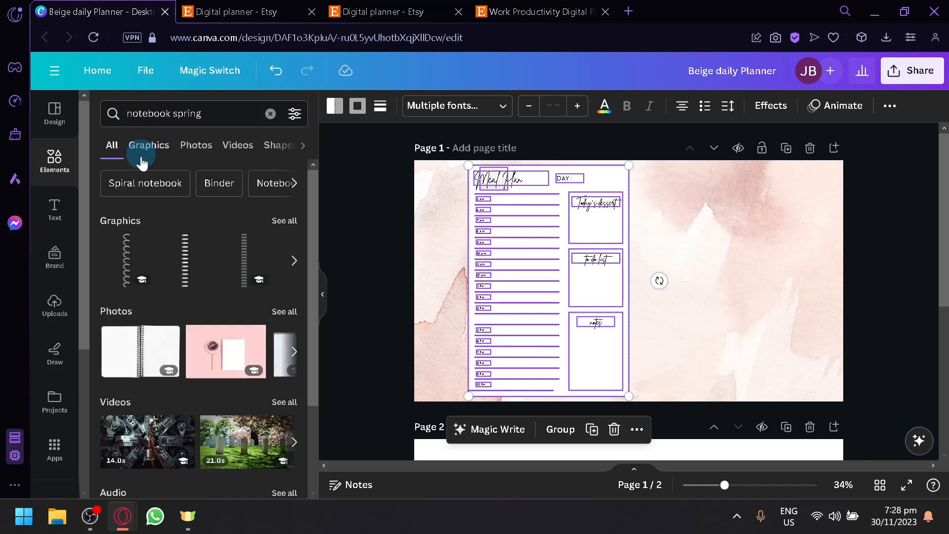
drag(257, 255, 657, 193)
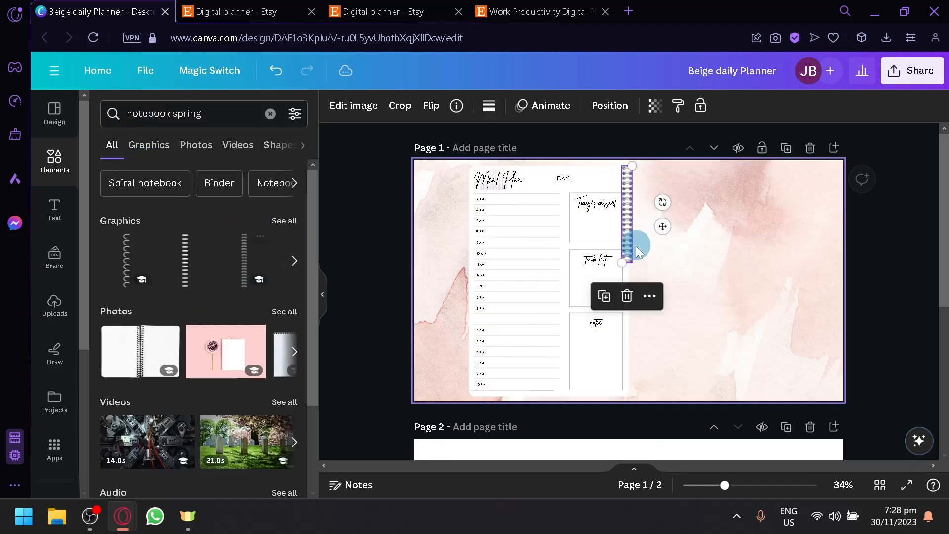
Step: Try to lengthen and reposition the spiral graphic, then undo both changes
drag(629, 265, 612, 352)
drag(627, 303, 646, 310)
ctrl+scroll(662, 365, up, 3)
ctrl+scroll(661, 365, up, 3)
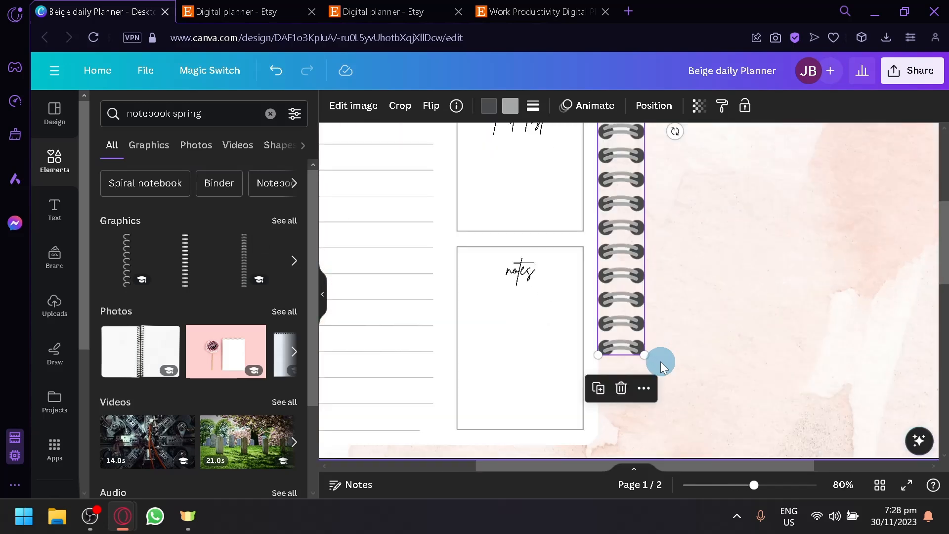
key(ctrl+z)
key(ctrl+z)
Step: Stretch the spiral binding graphic to run the full height of the planner's right edge
scroll(632, 310, up, 3)
drag(600, 308, 604, 360)
scroll(612, 351, down, 3)
drag(606, 225, 601, 273)
click(672, 249)
scroll(730, 243, down, 3)
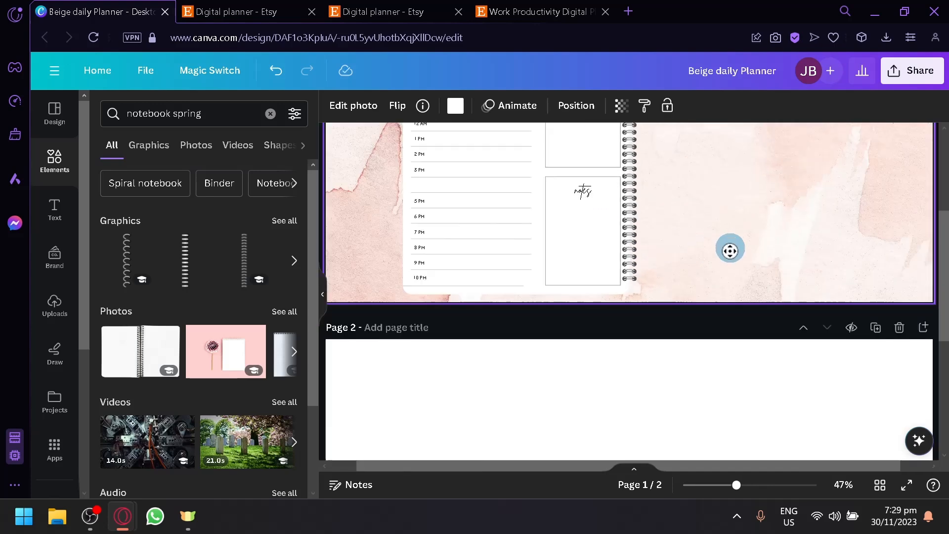
scroll(730, 243, down, 3)
scroll(711, 277, up, 6)
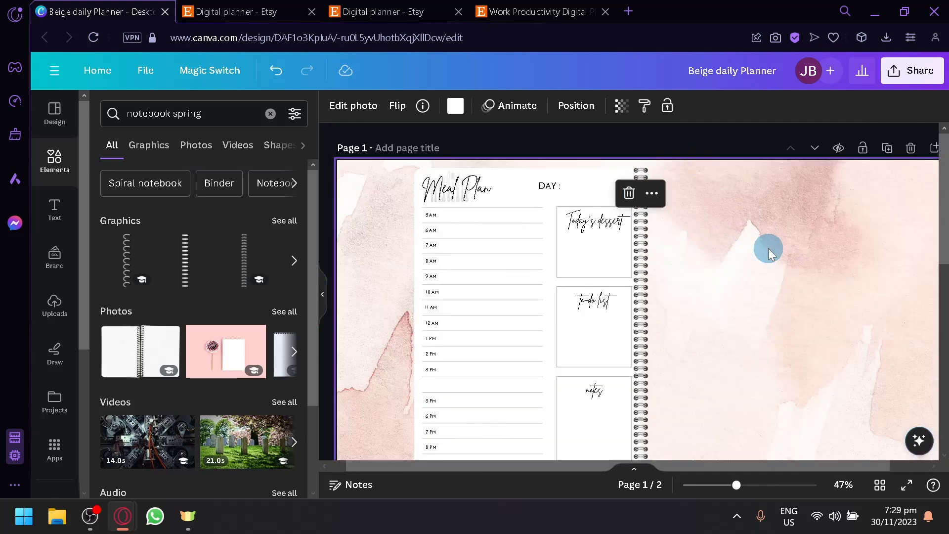
Step: Place a white blank page panel to the right of the spiral binding, forming an open notebook spread
click(599, 193)
drag(597, 197, 819, 195)
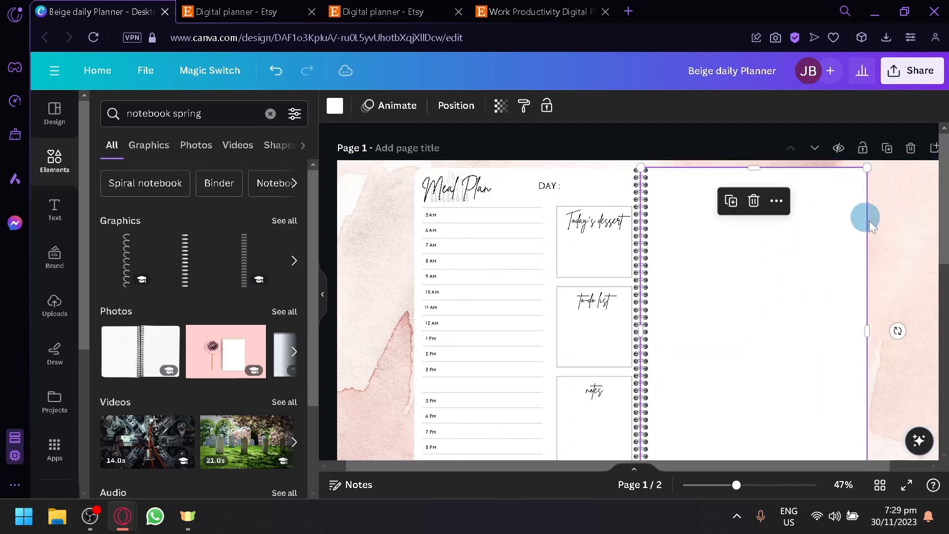
click(902, 238)
scroll(899, 273, down, 2)
scroll(885, 277, down, 2)
scroll(870, 280, up, 1)
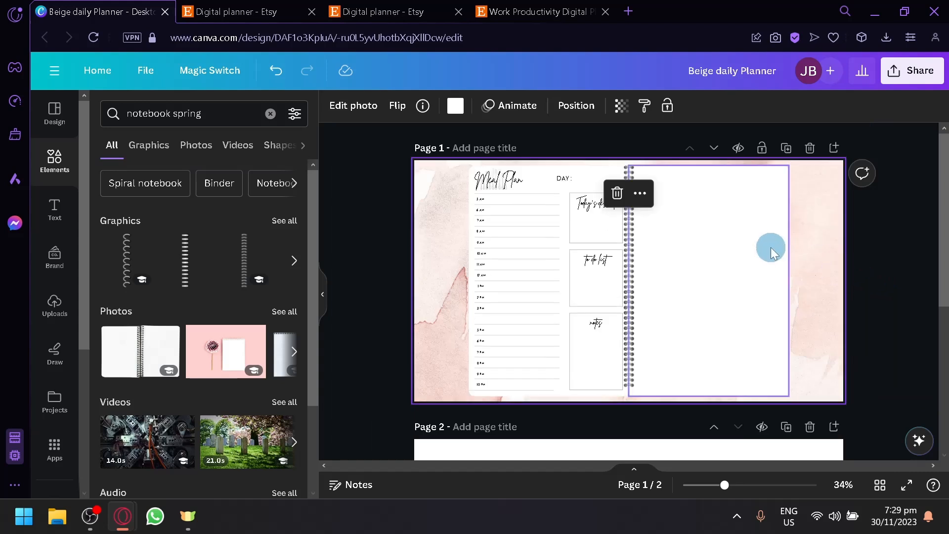
click(898, 321)
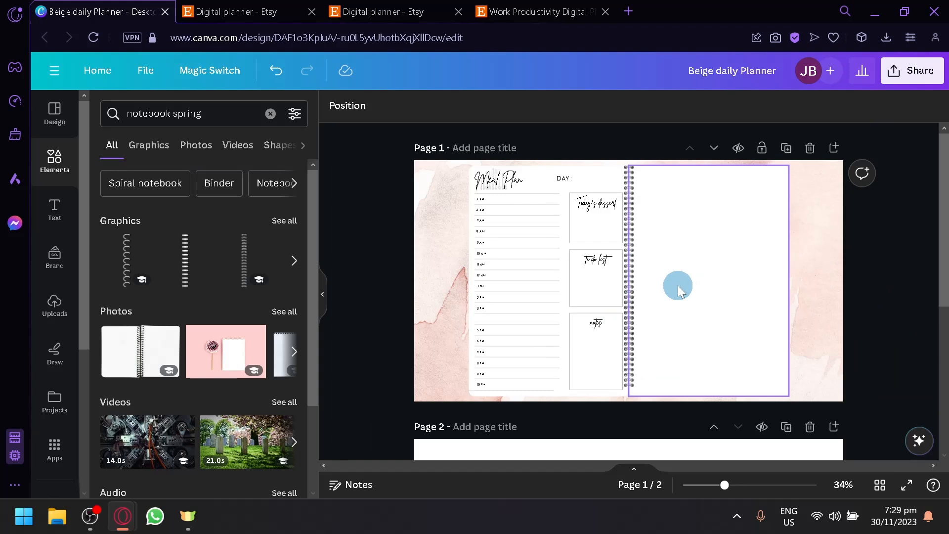
Step: Open the download settings and review the available file types, then close the panel
click(915, 84)
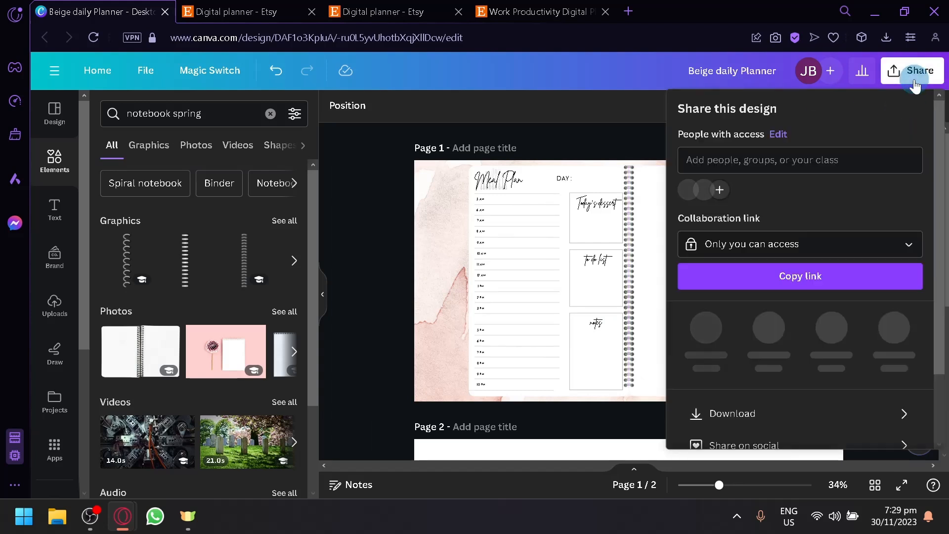
scroll(873, 275, down, 3)
click(876, 332)
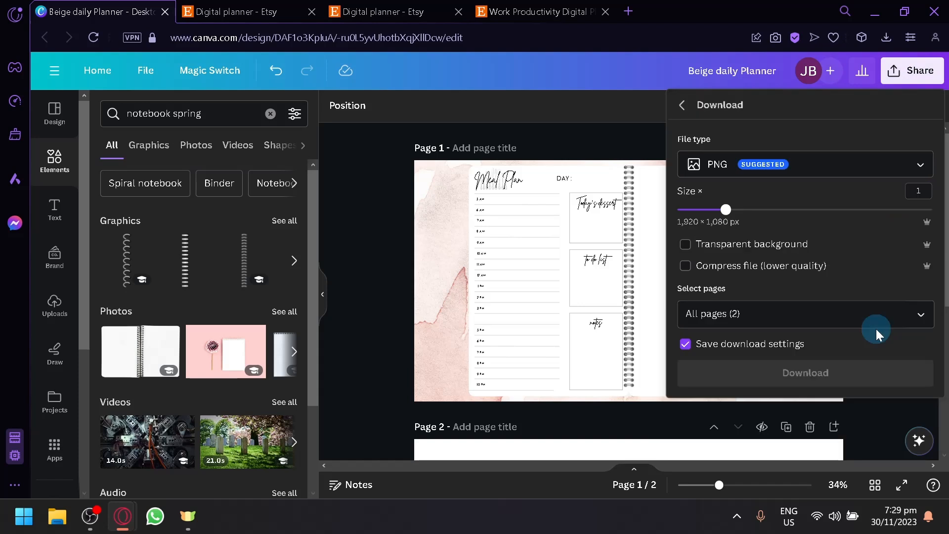
click(843, 175)
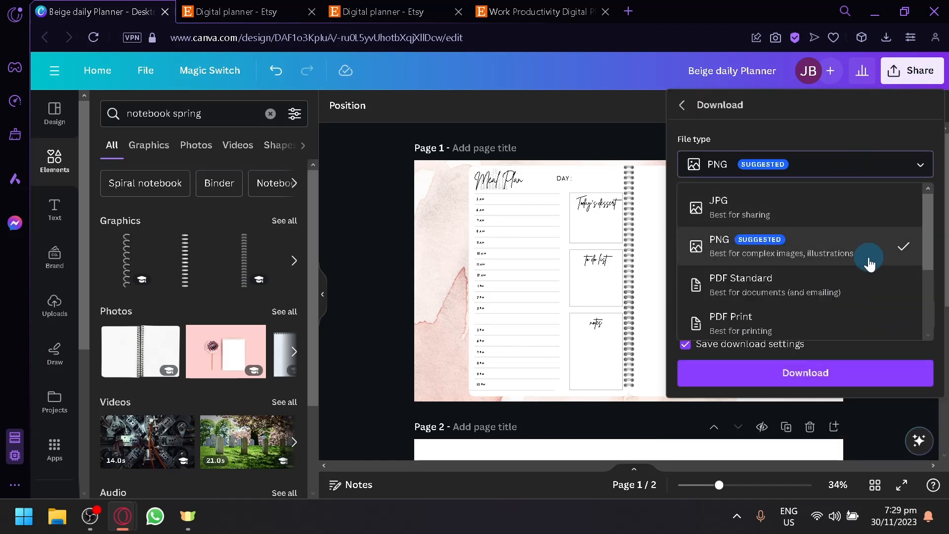
scroll(858, 301, down, 2)
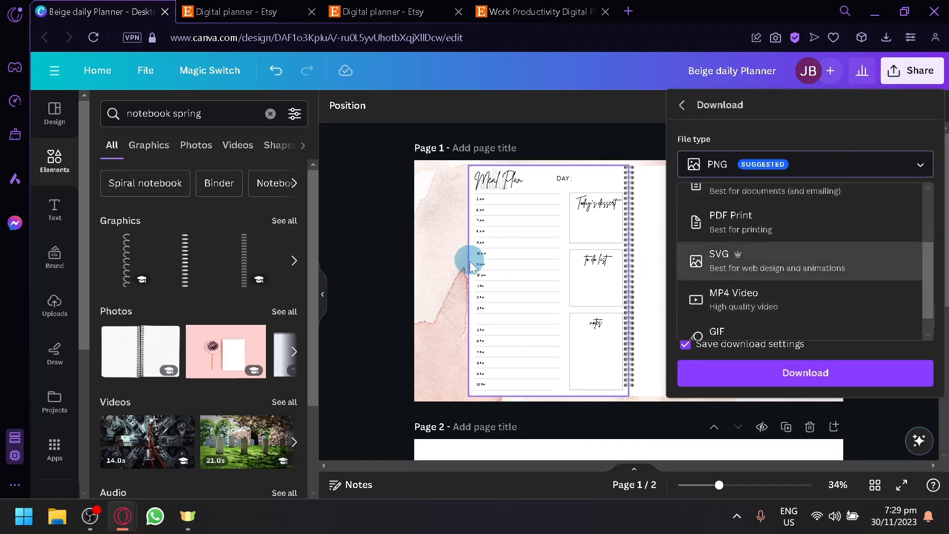
click(387, 282)
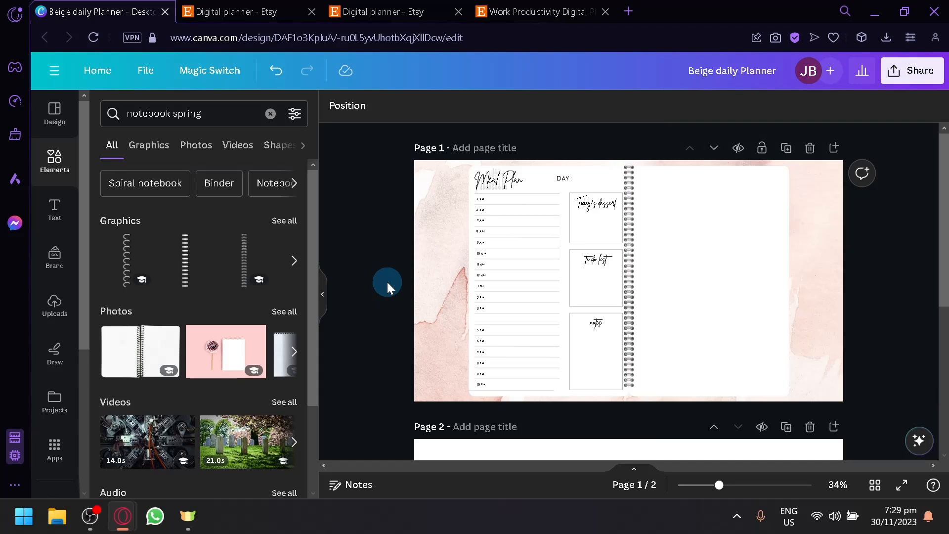